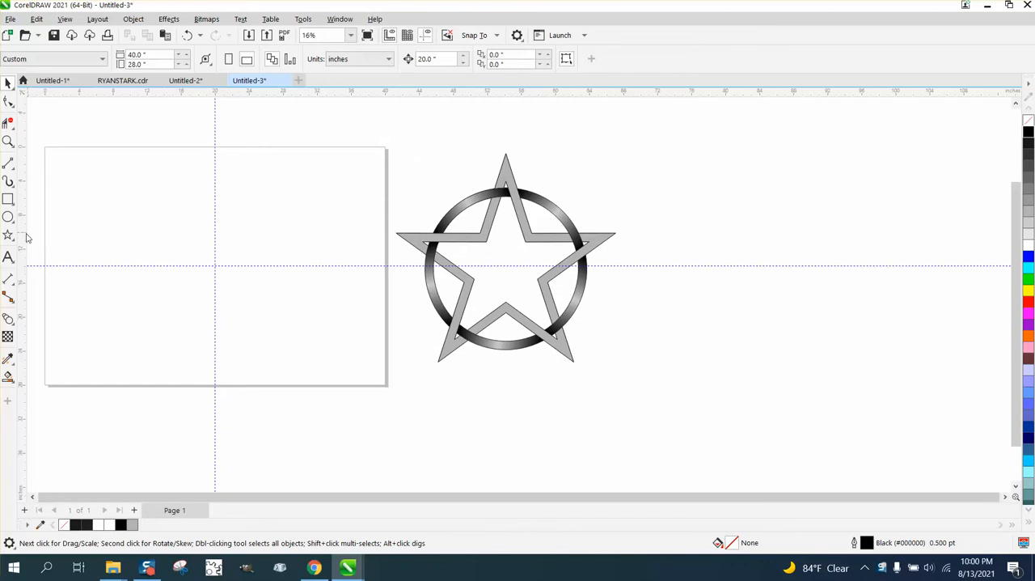
- Draw a six-pointed star on the page, scale it to about 16.7 × 19.3 inches and centre it on the page
click(13, 240)
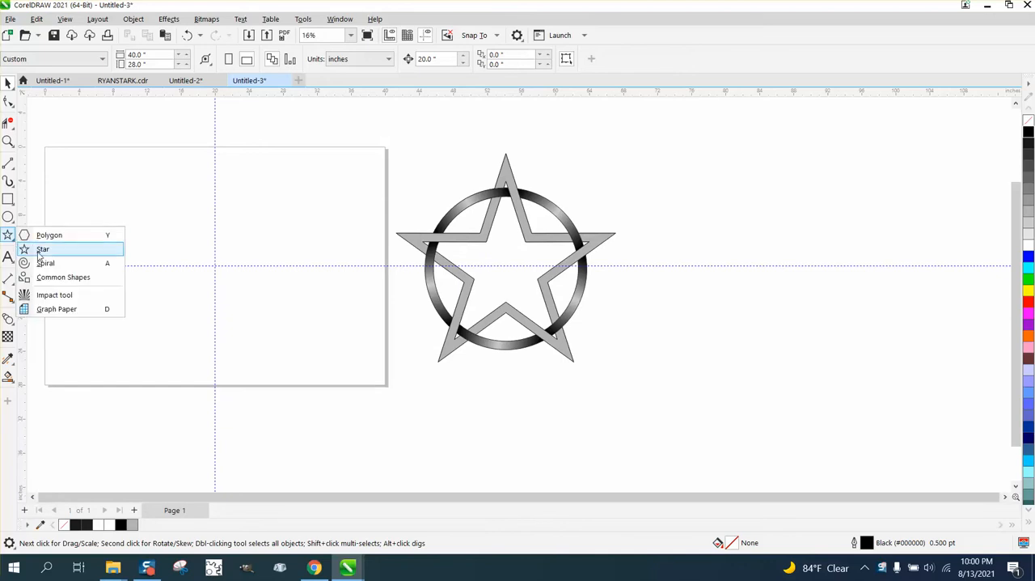
click(41, 250)
drag(300, 202, 160, 335)
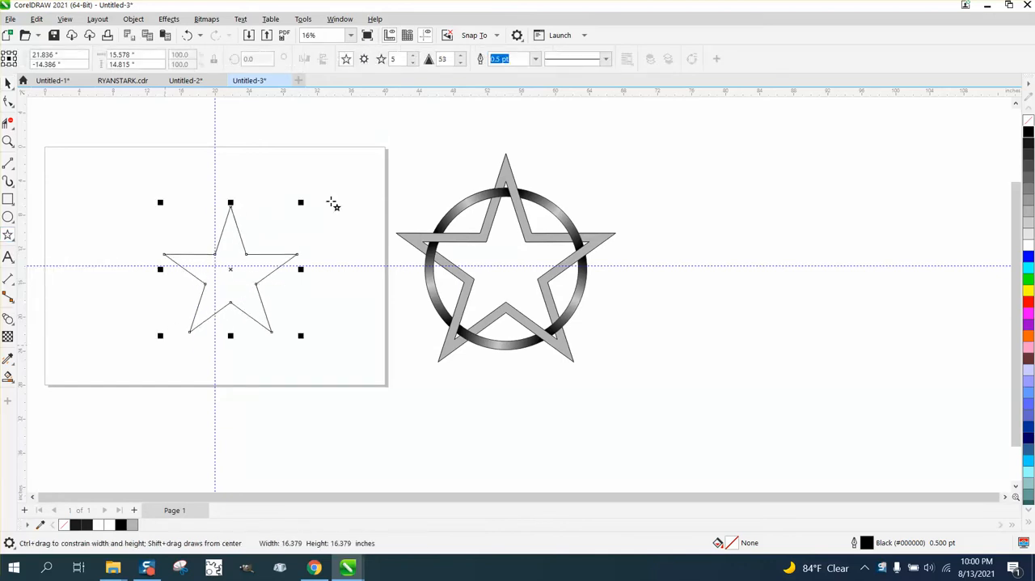
click(414, 56)
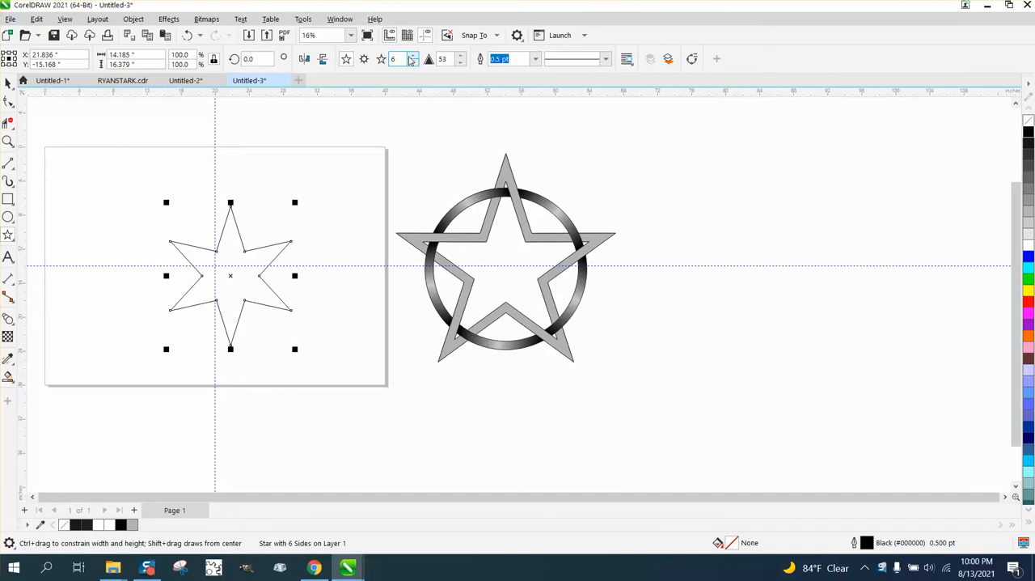
key(p)
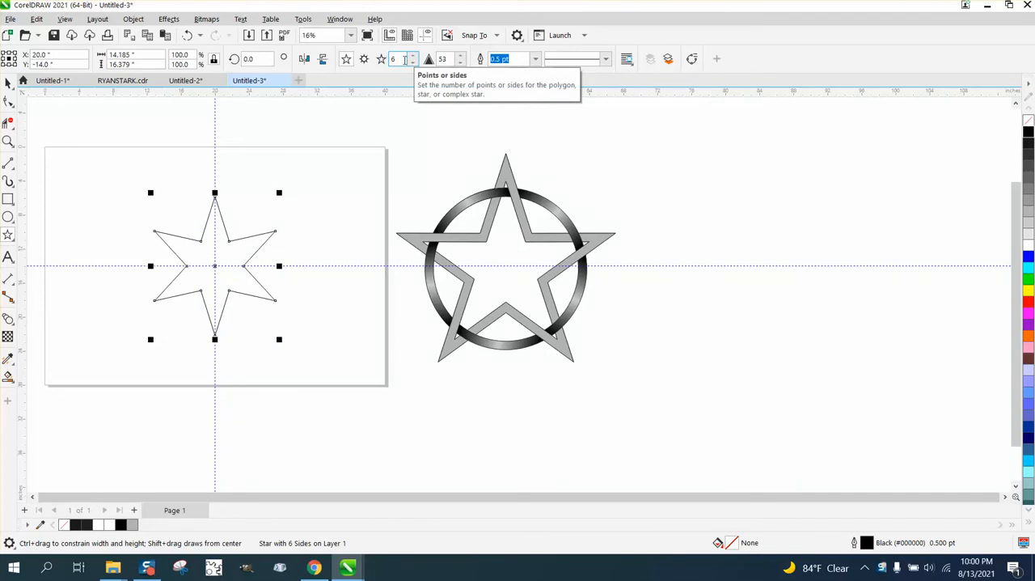
drag(279, 193, 342, 169)
key(p)
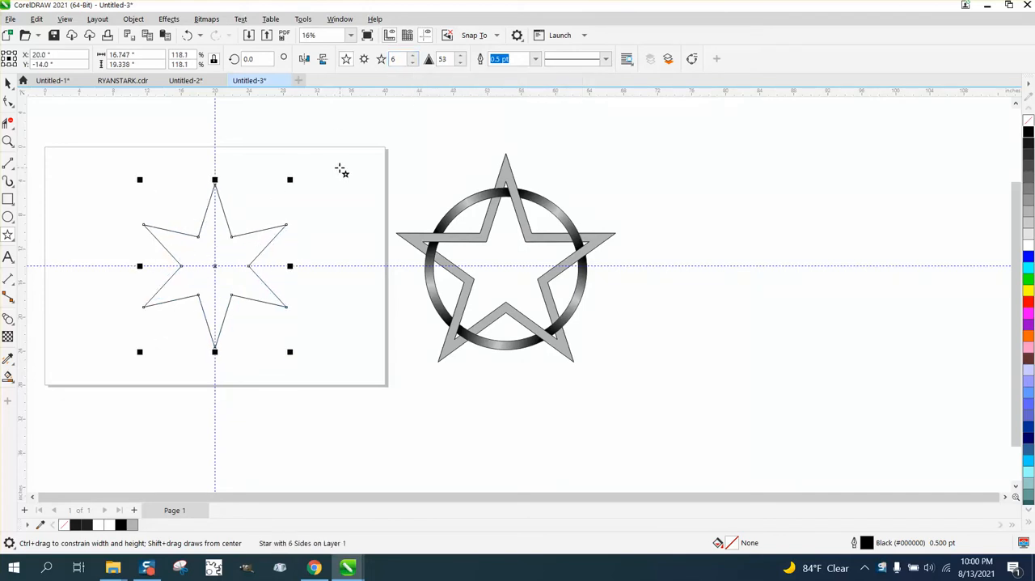
- Set the star's number of points to 5
click(8, 83)
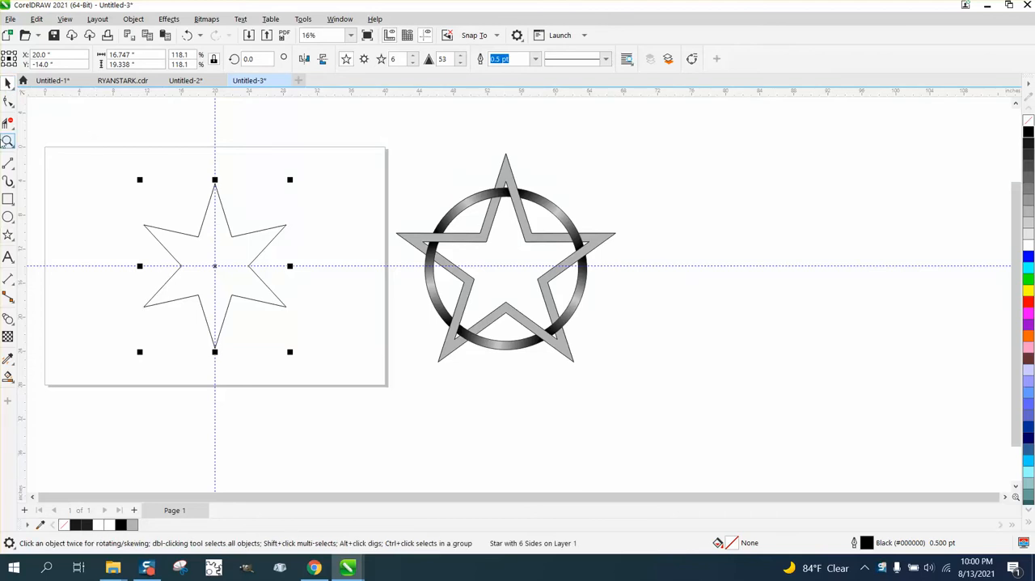
click(8, 141)
drag(64, 154, 467, 410)
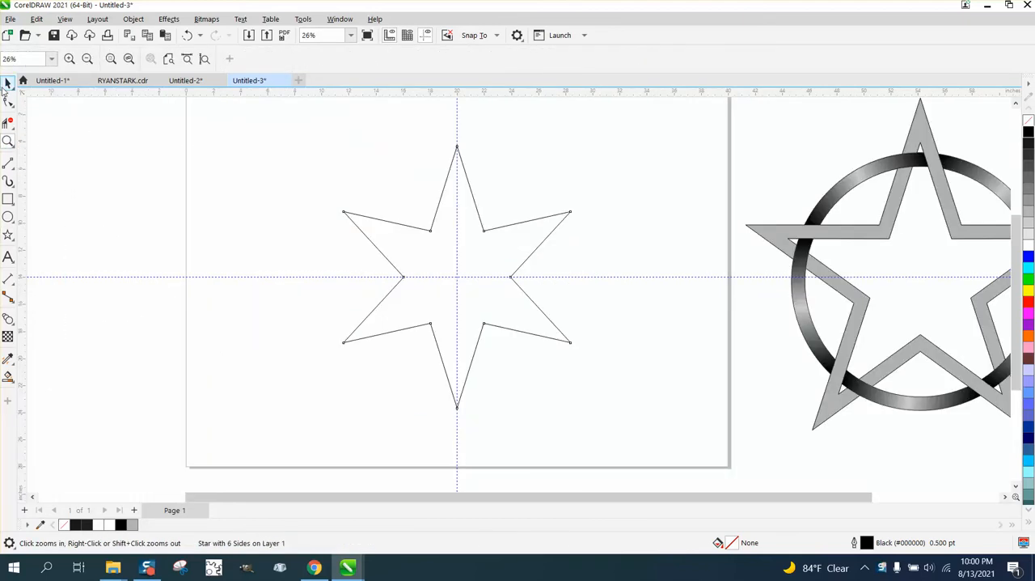
click(9, 82)
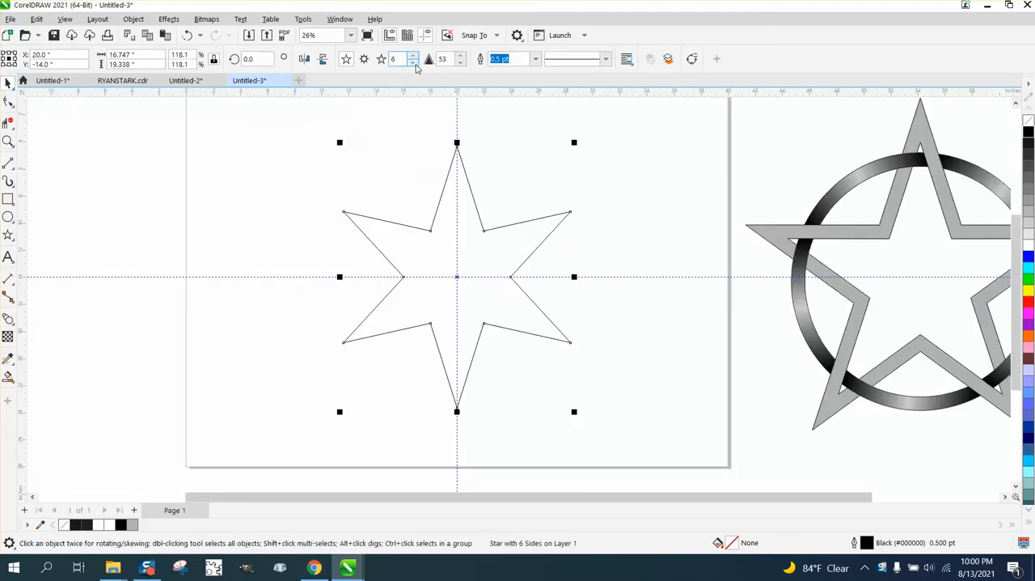
click(414, 63)
- Apply a one-step outside contour with a 1.0-inch offset to the star and break the contour apart
click(168, 18)
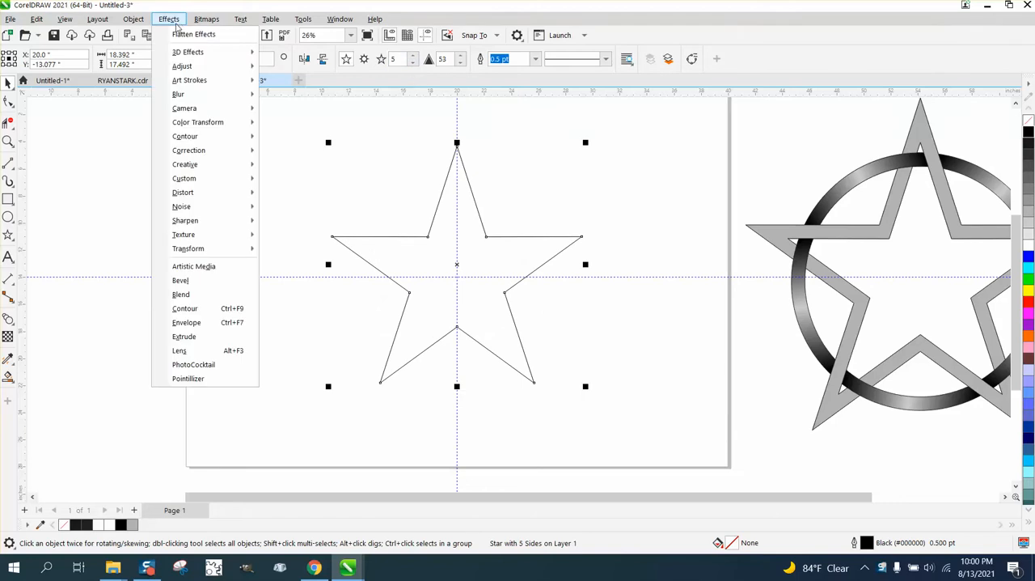
click(186, 307)
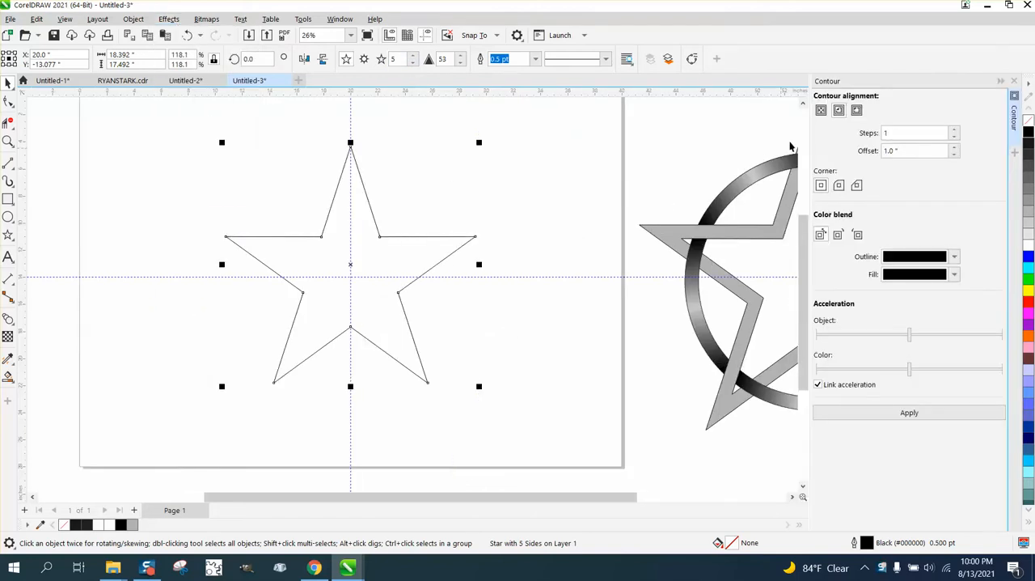
click(909, 413)
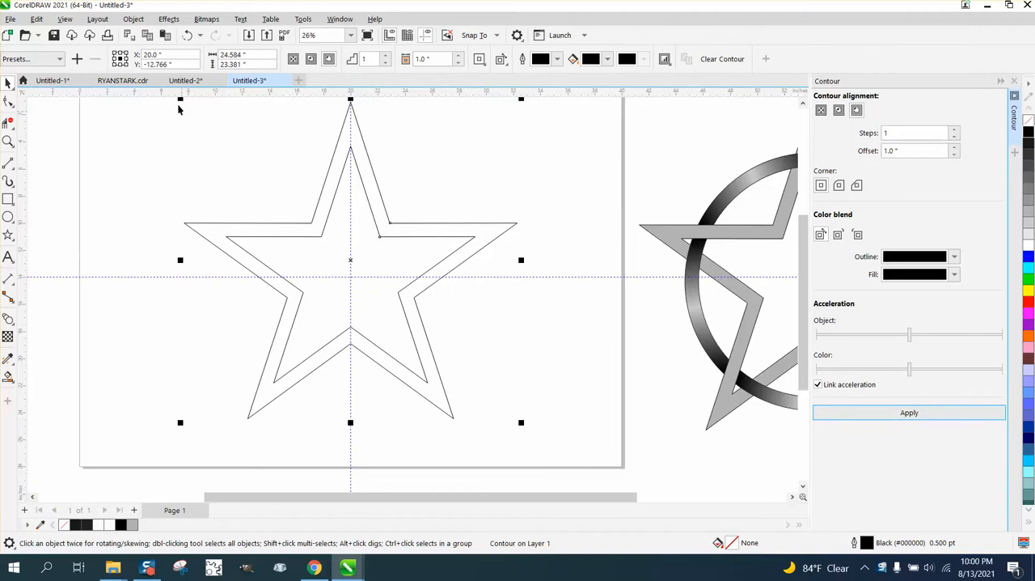
click(133, 19)
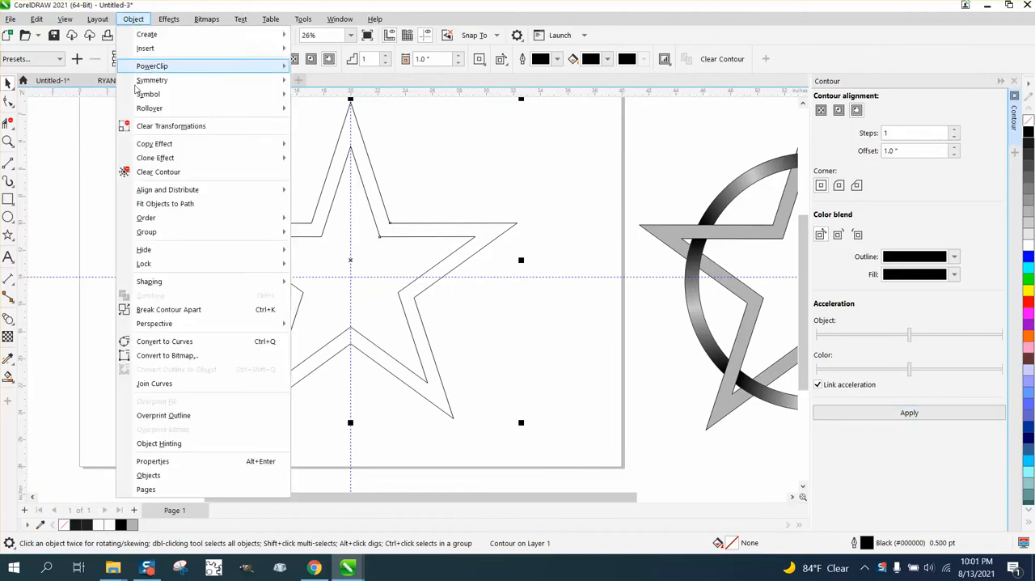
click(147, 311)
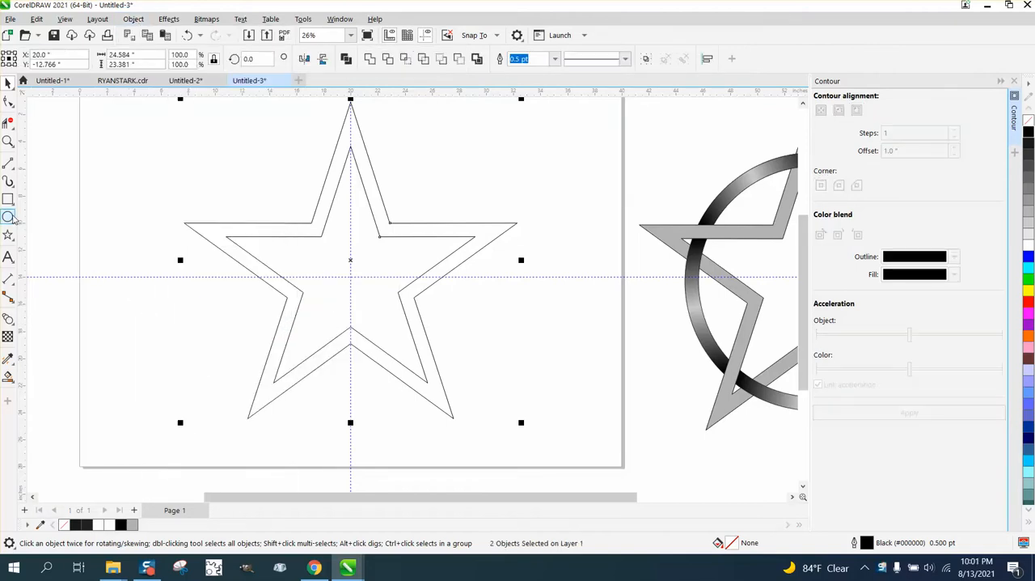
- Draw a circle about 15.2 inches in diameter over the star and centre it on the page
click(8, 216)
drag(496, 164, 292, 324)
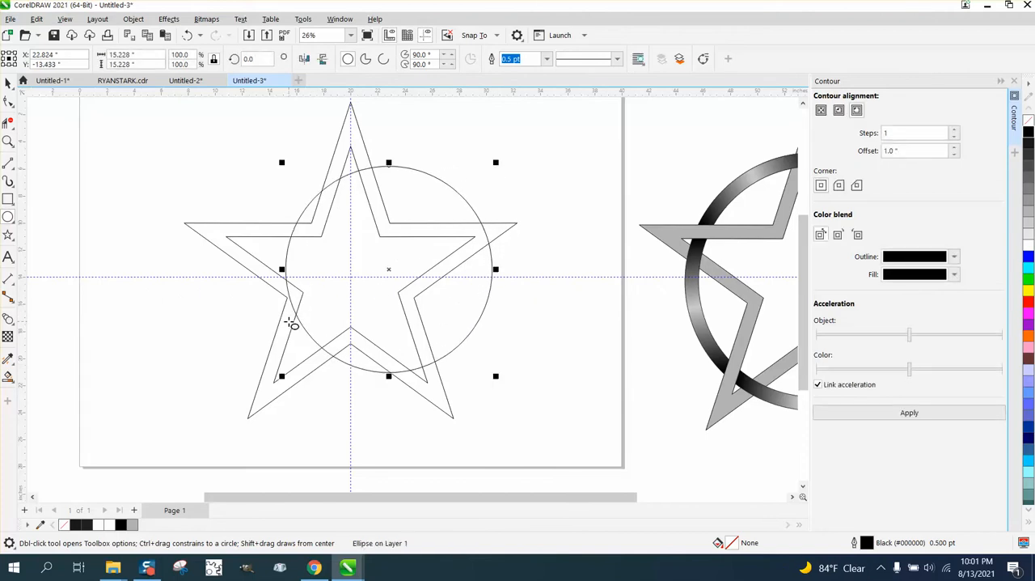
key(p)
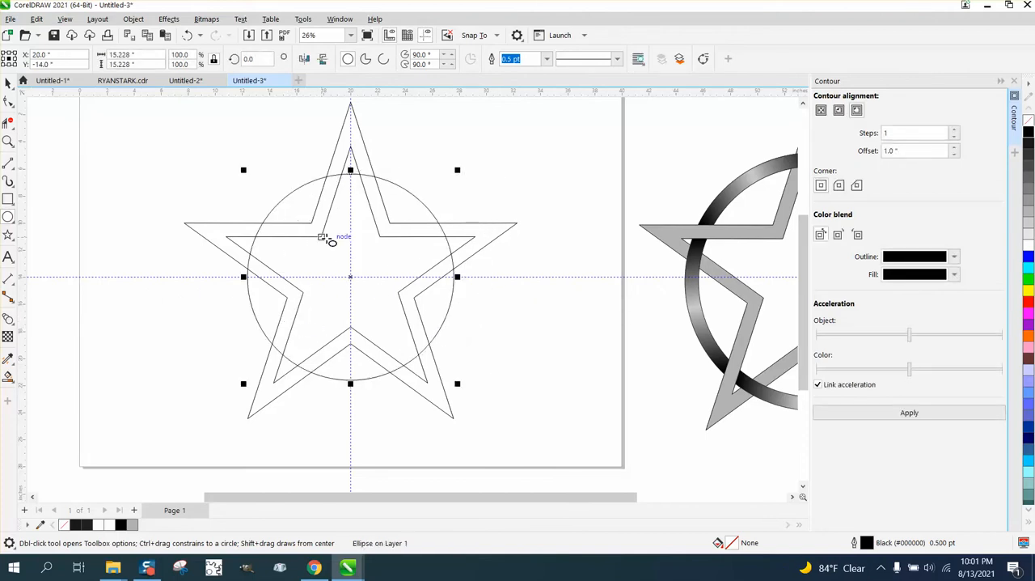
- Apply a one-step outside contour with a 1.0-inch offset to the circle
click(8, 83)
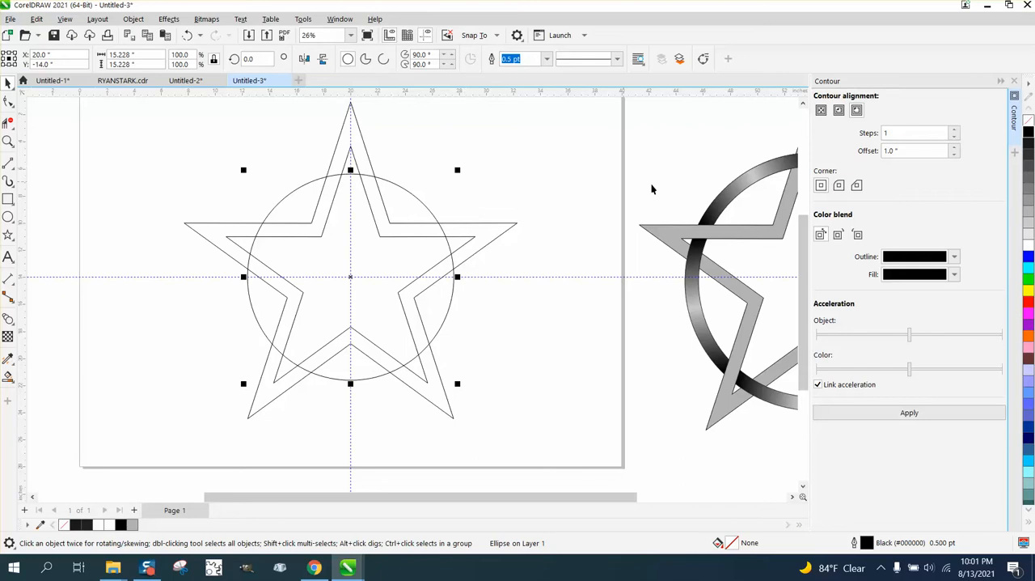
click(914, 413)
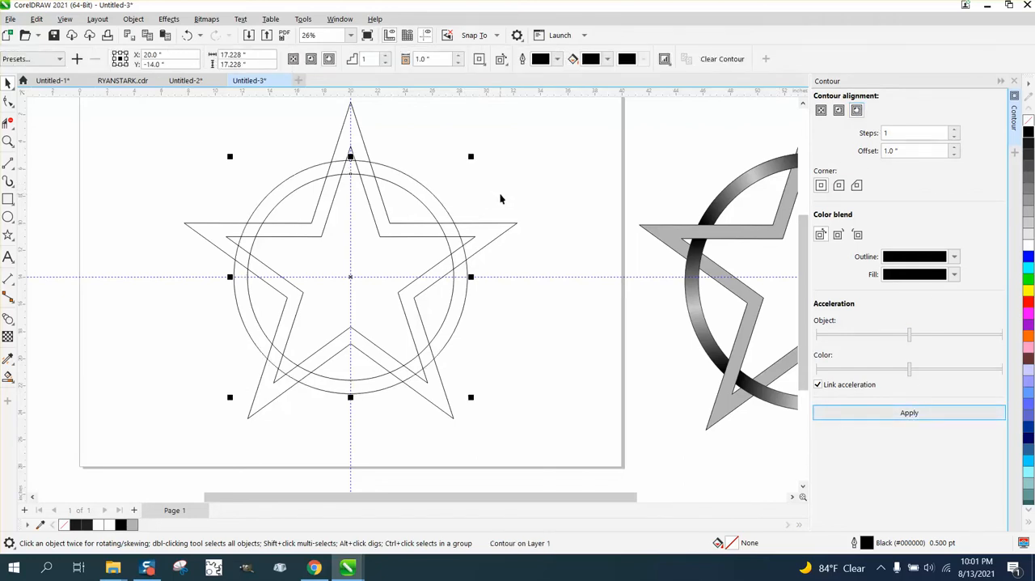
click(593, 277)
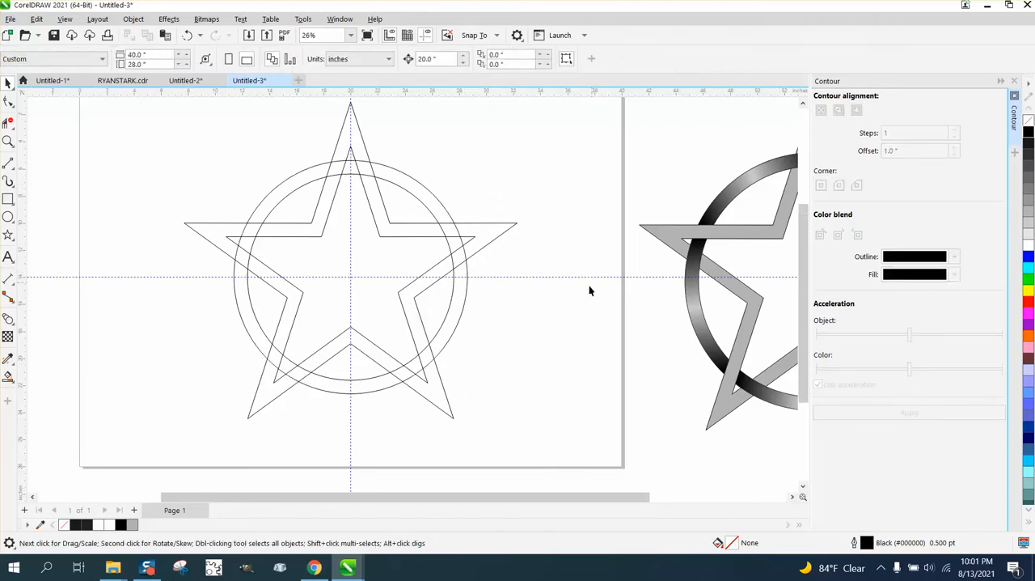
scroll(587, 289, down, 1)
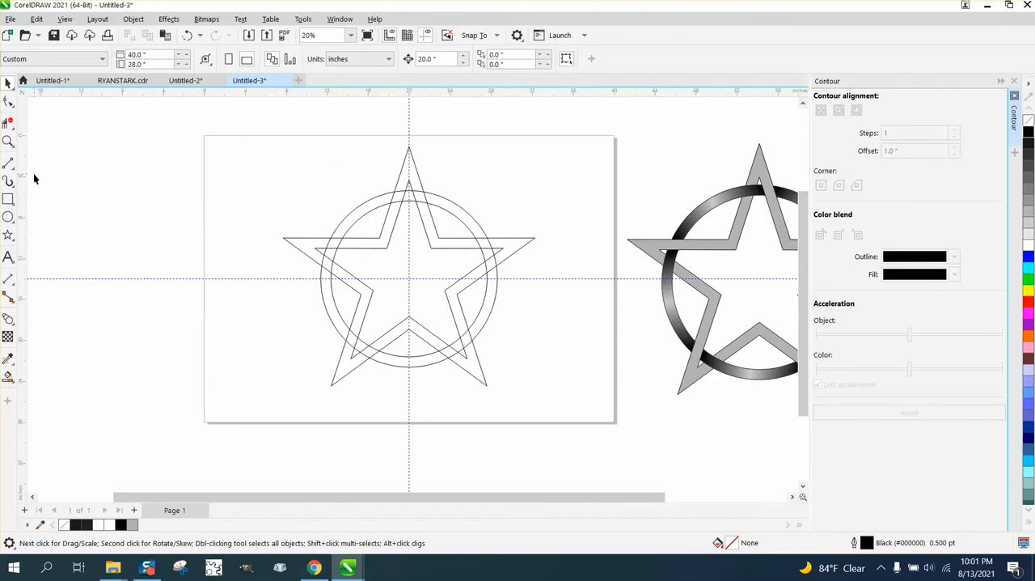
- Smart-fill the three adjoining ring segments from inside the star's top point to its left arm with dark grey (#1A1A1A)
click(8, 374)
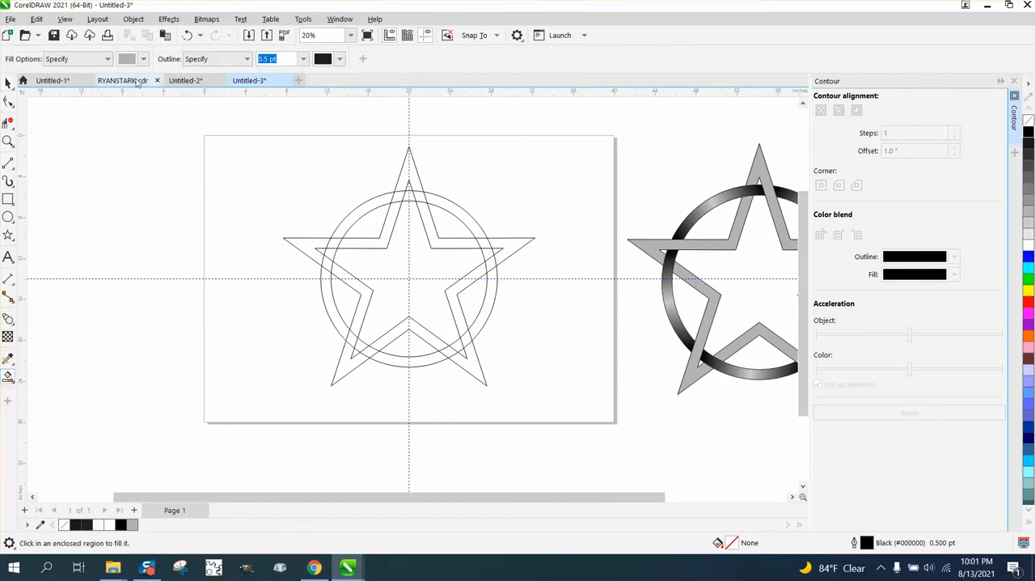
click(142, 59)
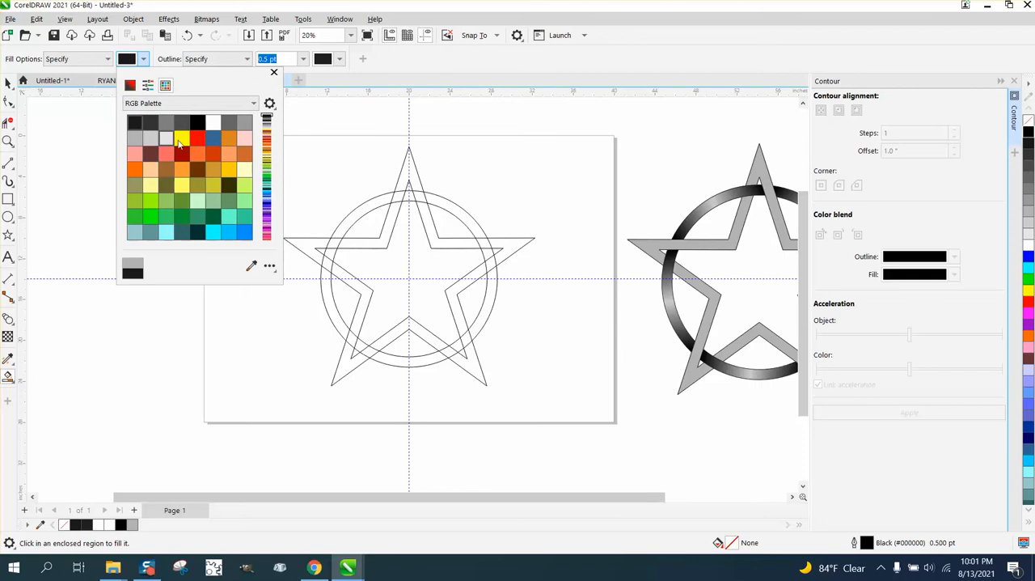
click(411, 202)
click(400, 197)
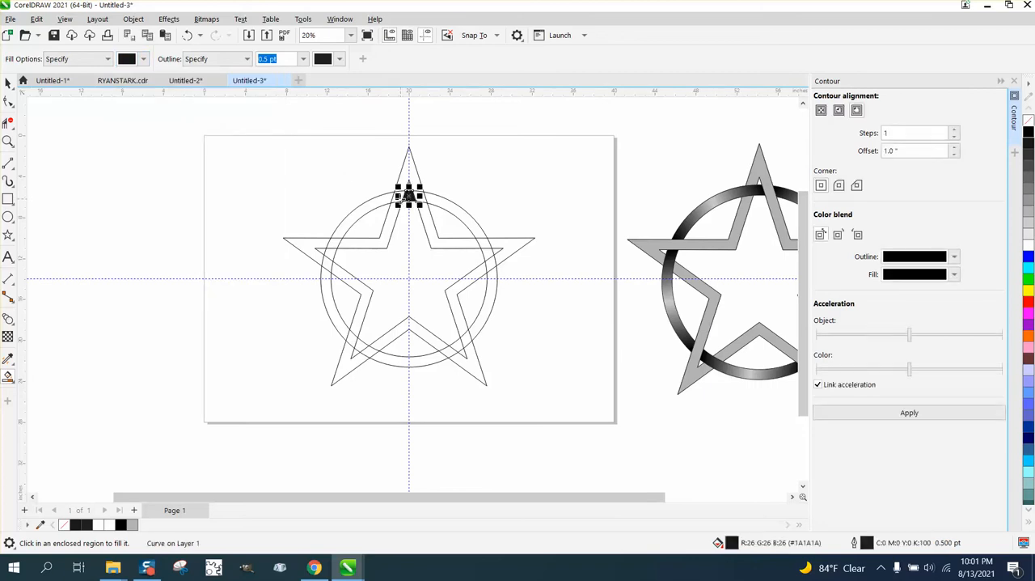
click(359, 214)
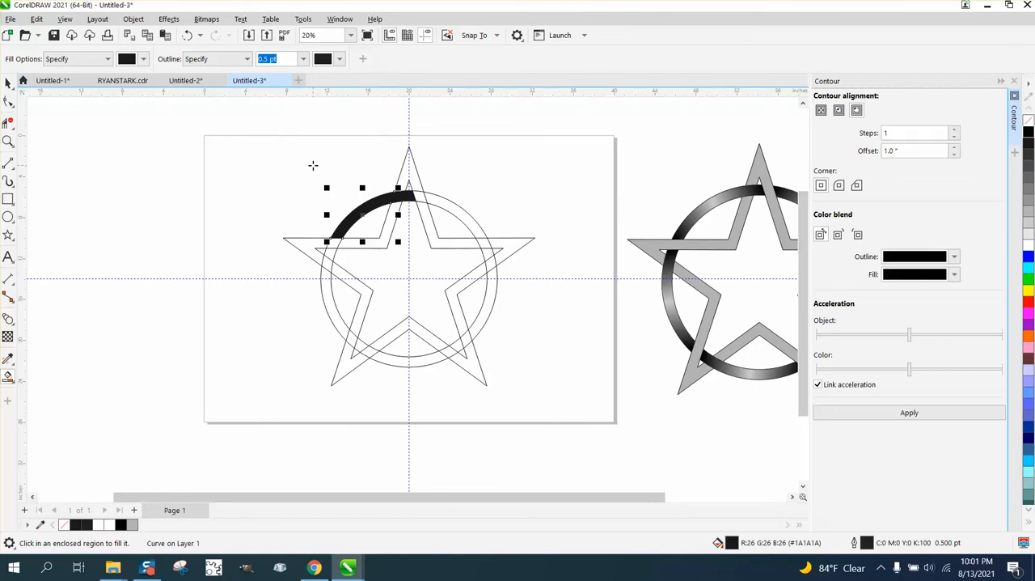
- Nudge the three filled ring segments 20 inches to the left, off the star drawing
click(8, 82)
click(373, 116)
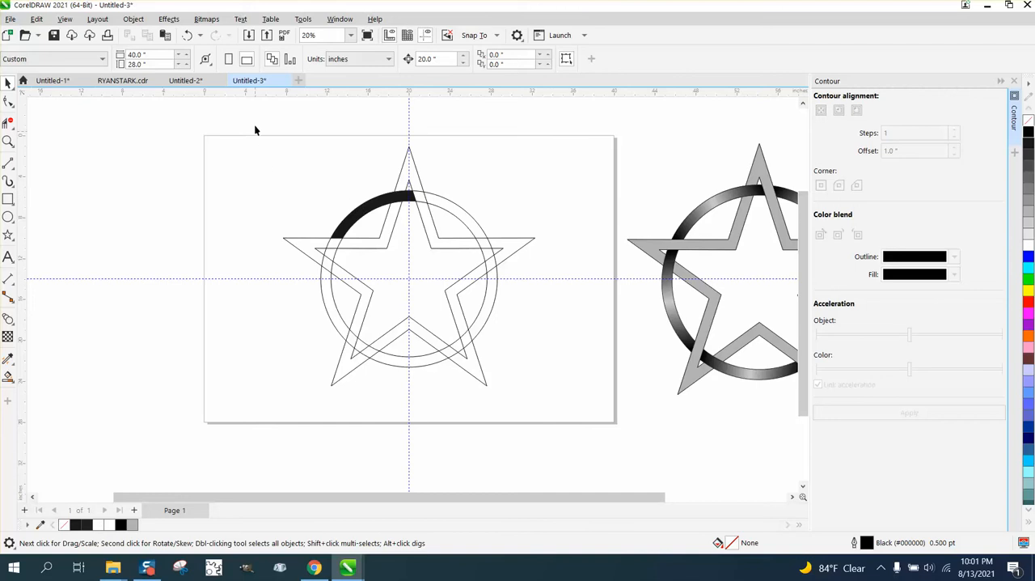
drag(574, 399, 577, 403)
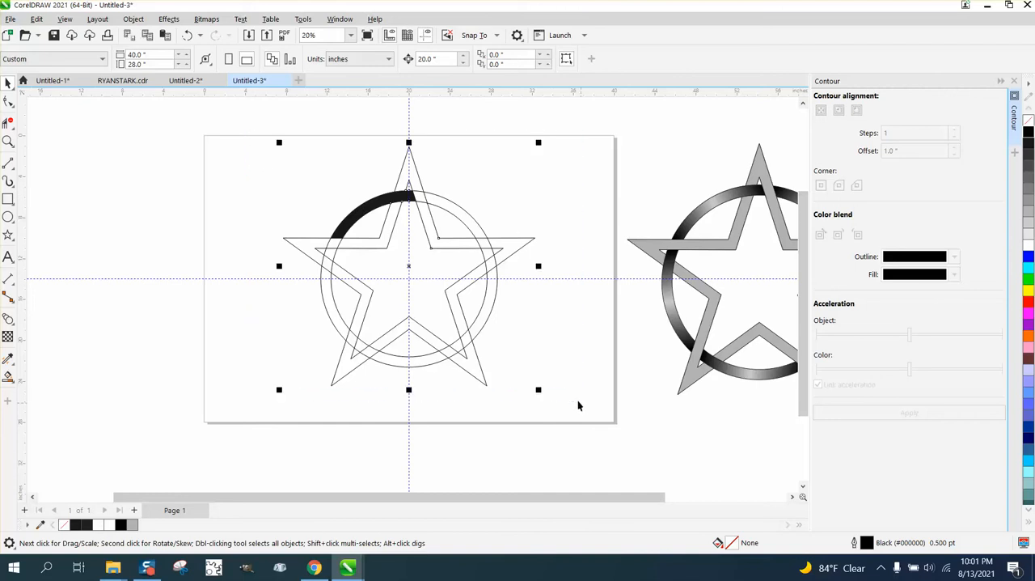
click(162, 178)
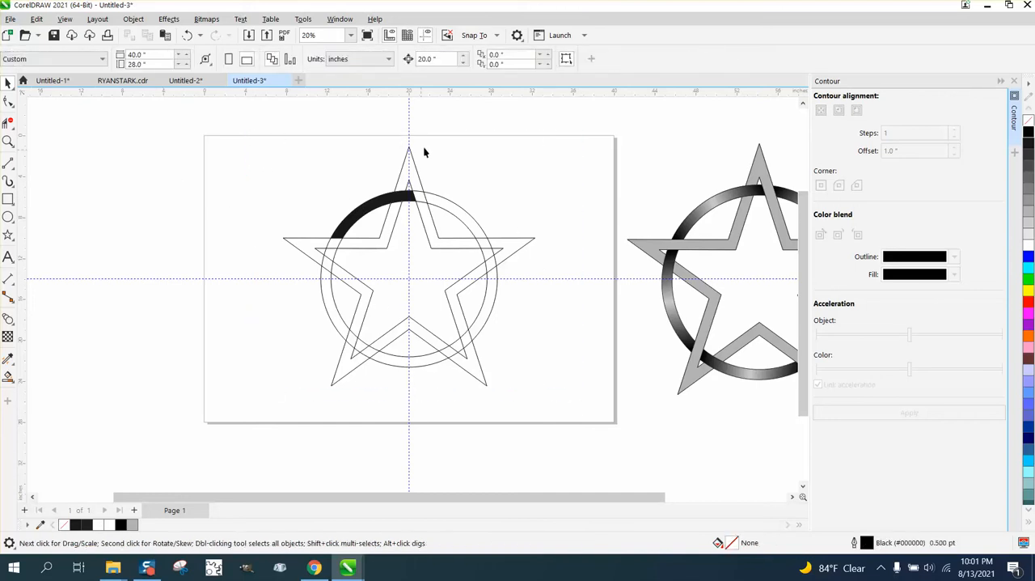
click(440, 58)
click(362, 148)
click(412, 202)
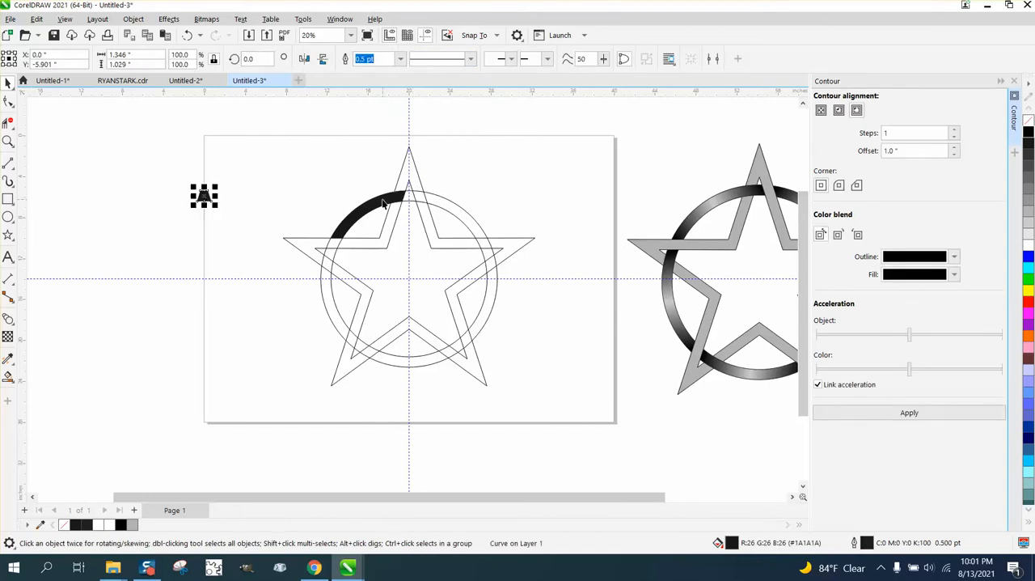
click(396, 198)
key(Left)
click(377, 206)
key(Left)
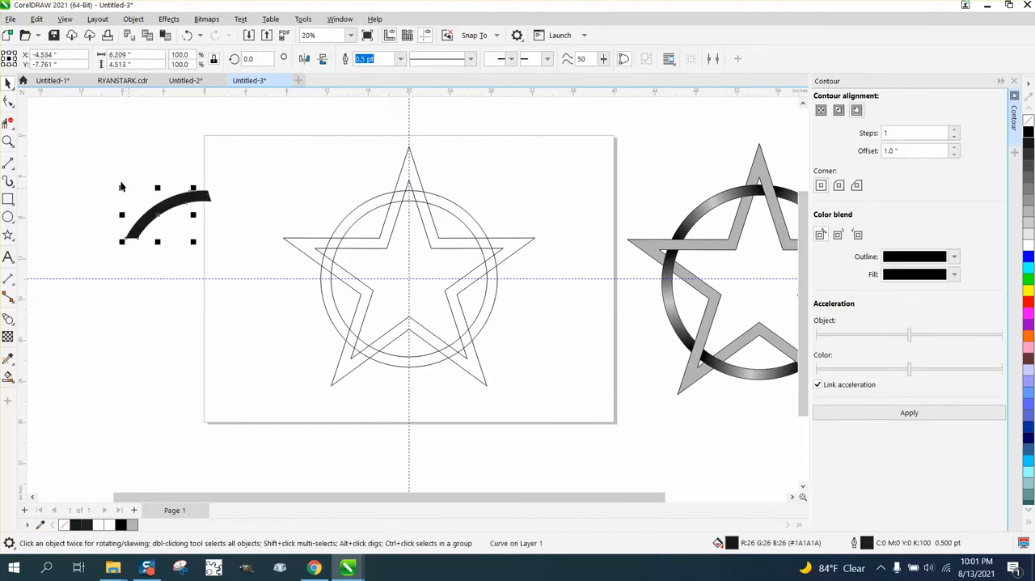
- Remove the fill from the three moved ring segments and delete the dividing lines between them with Virtual Segment Delete
drag(109, 170, 261, 243)
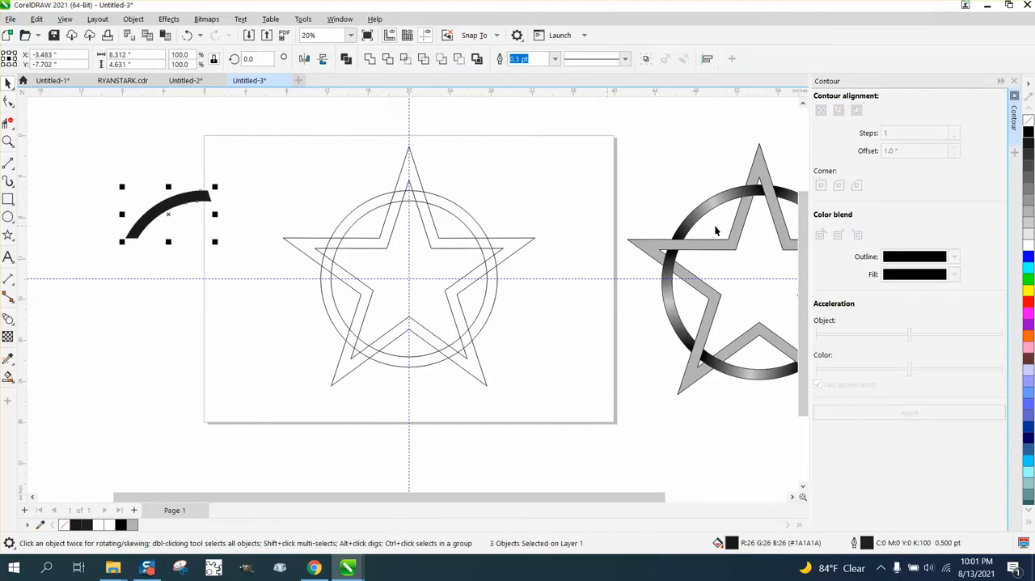
click(1028, 120)
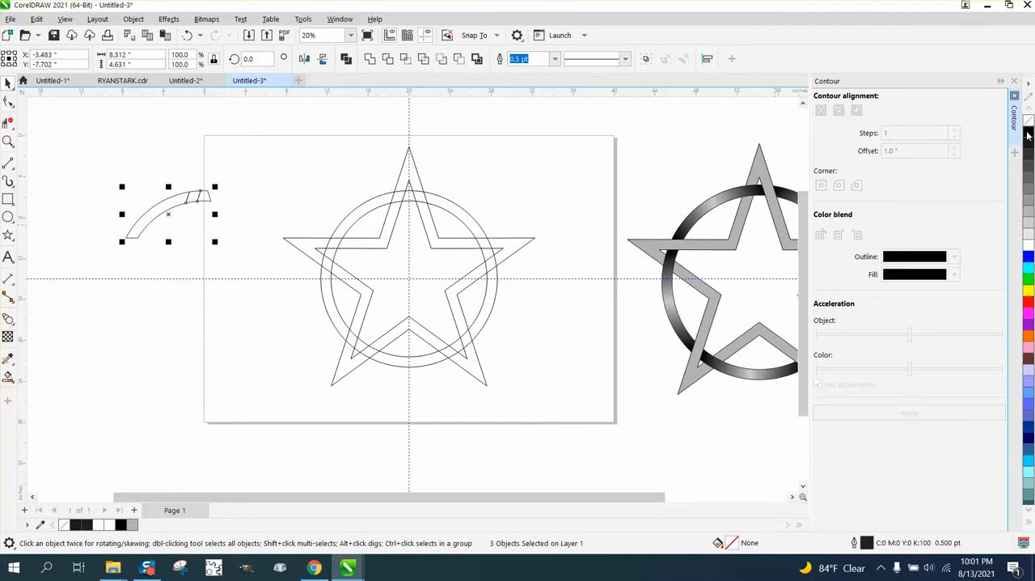
click(8, 141)
drag(165, 189, 288, 232)
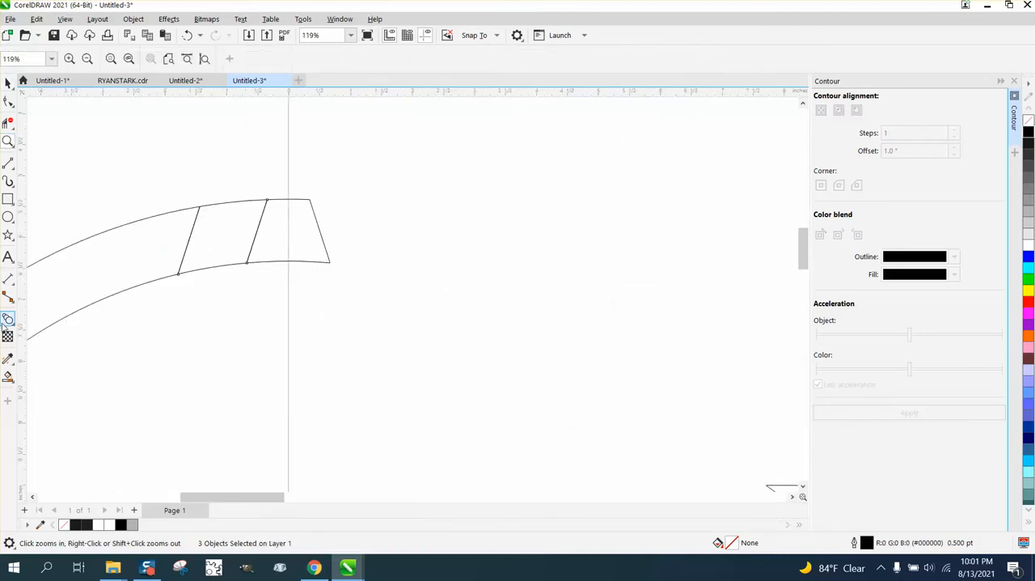
click(8, 123)
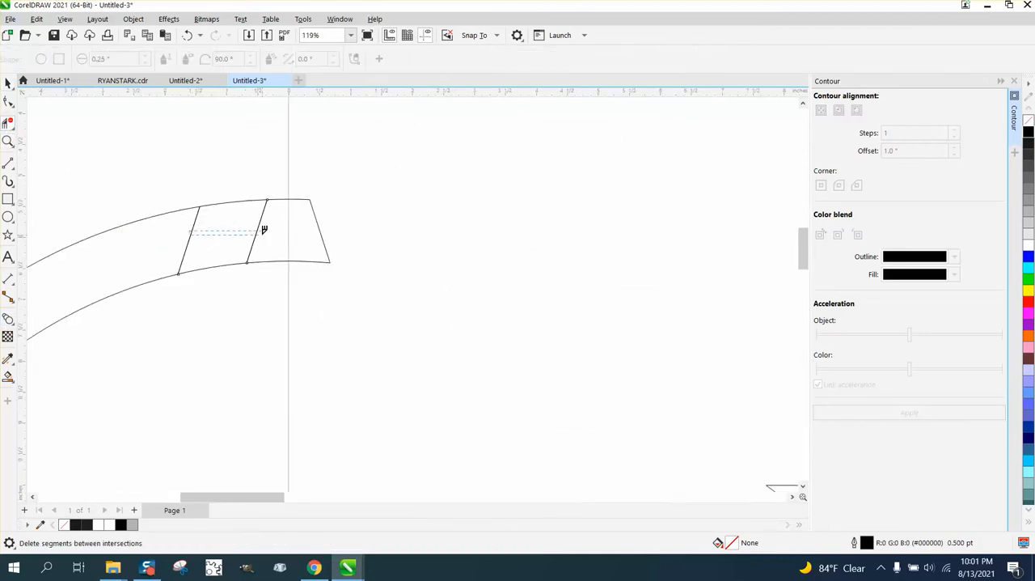
click(260, 230)
scroll(315, 229, down, 3)
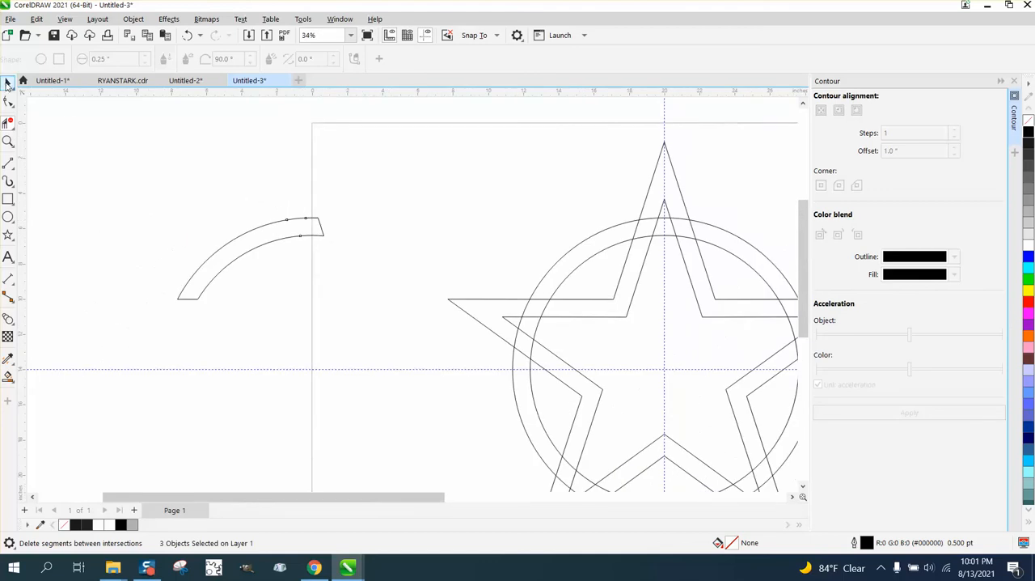
- Smart-fill the cleaned arc outline with dark grey (#1A1A1A) and nudge the new filled arc 20 inches down
click(8, 83)
click(9, 376)
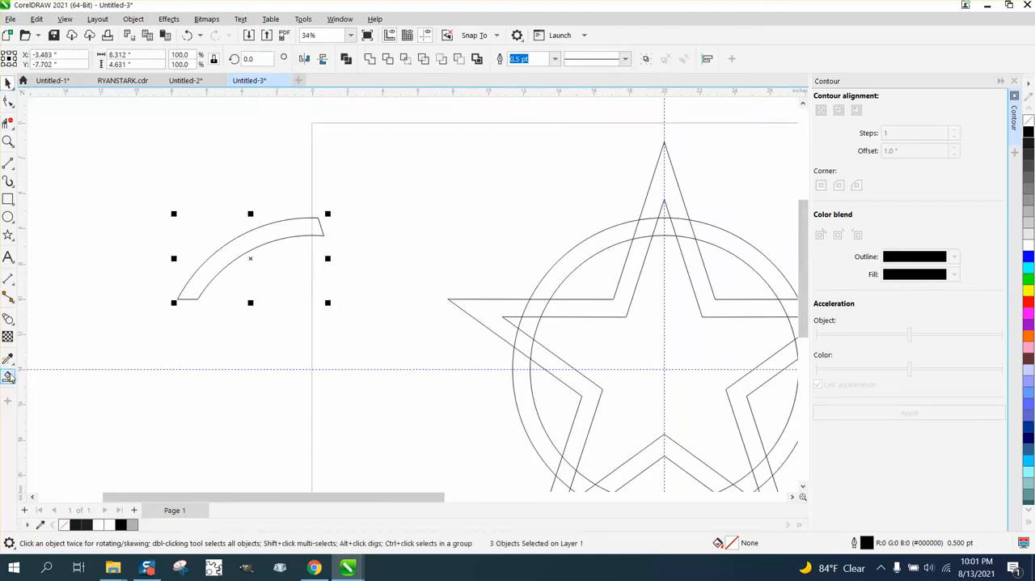
click(212, 269)
scroll(231, 277, down, 1)
key(Down)
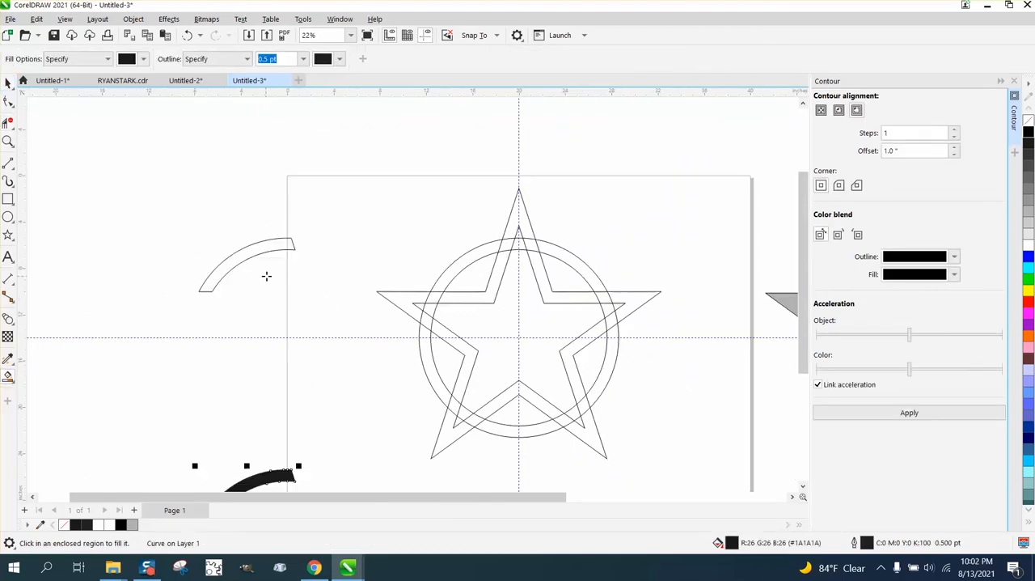
- Delete the leftover unfilled arc outline beside the page, keeping the dark filled arc below it
scroll(277, 274, down, 1)
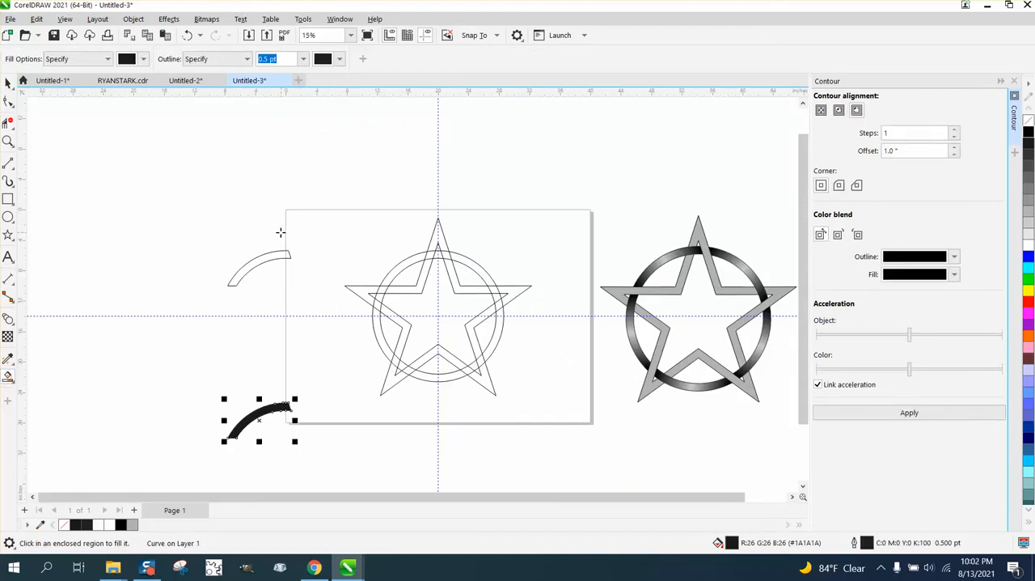
click(7, 83)
drag(181, 209, 305, 296)
key(Delete)
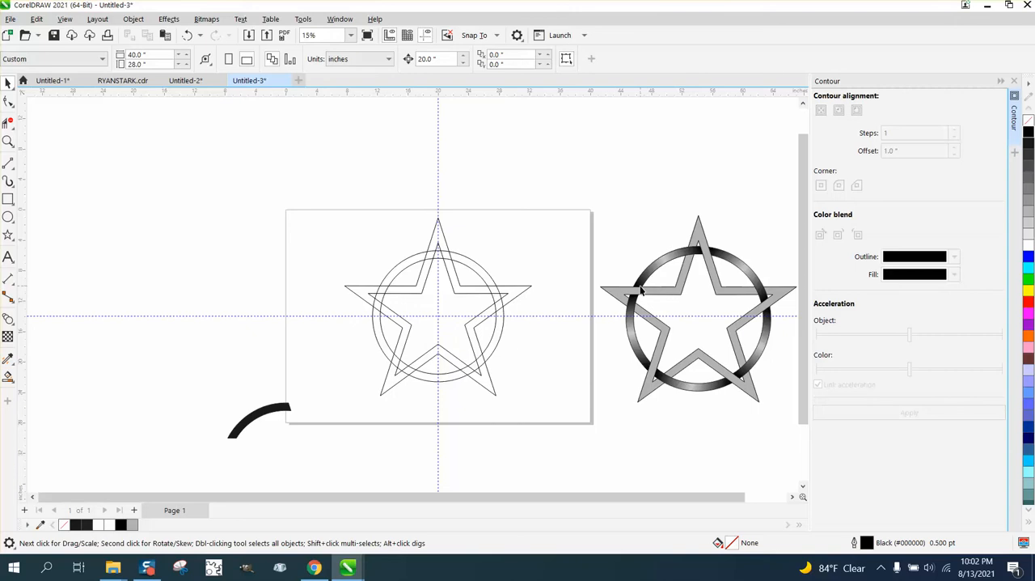
- Apply a linear fountain fill along the dark arc, running from its upper end to just beyond its lower end, with the Interactive Fill tool
click(14, 368)
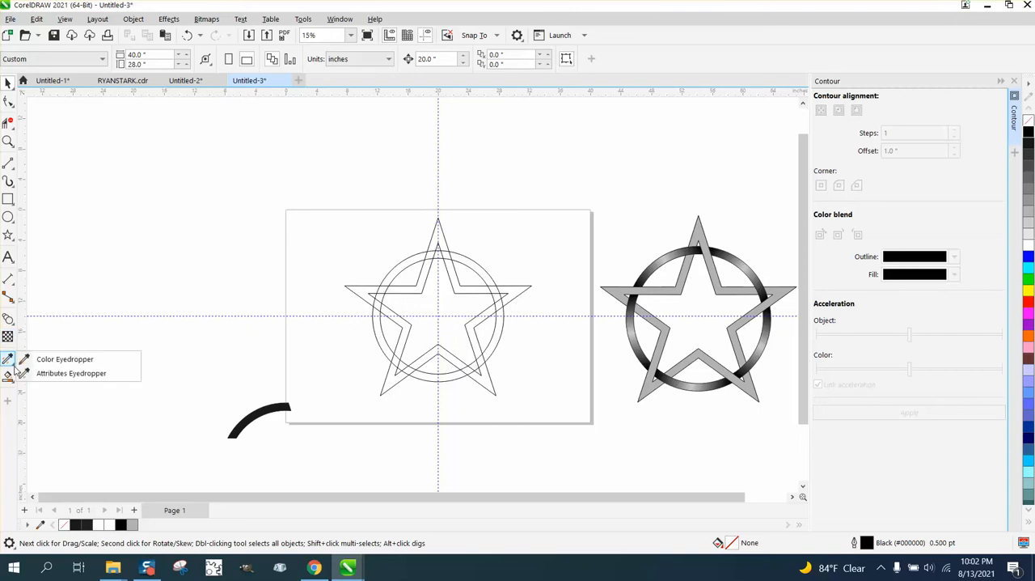
mouse_move(8, 376)
click(45, 372)
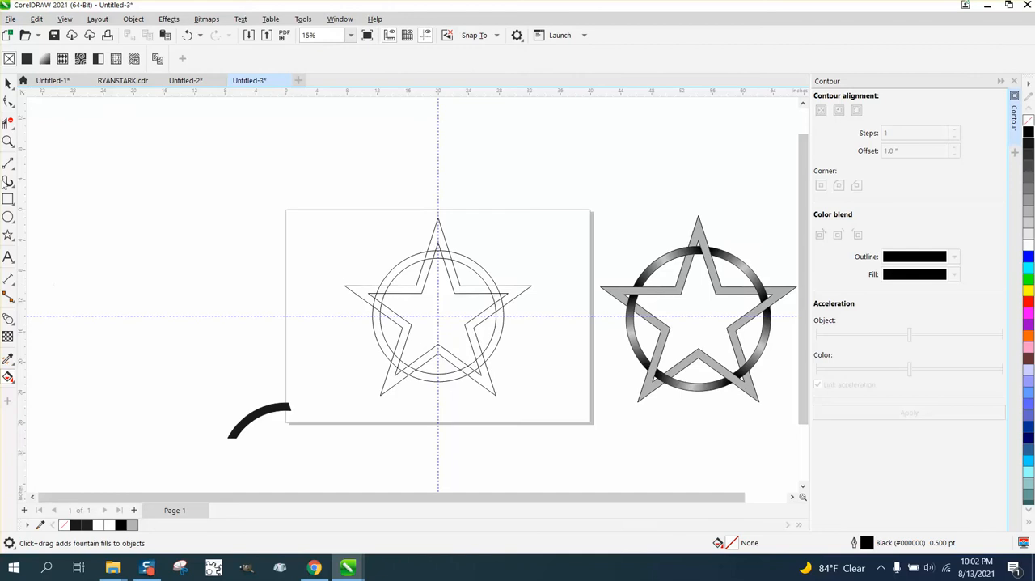
click(8, 142)
drag(363, 457, 363, 457)
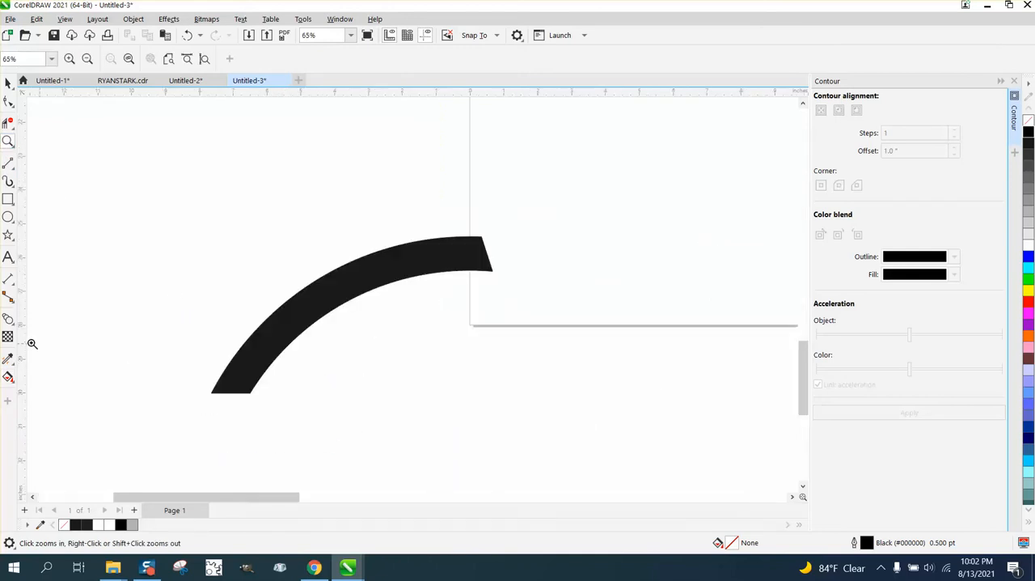
click(8, 376)
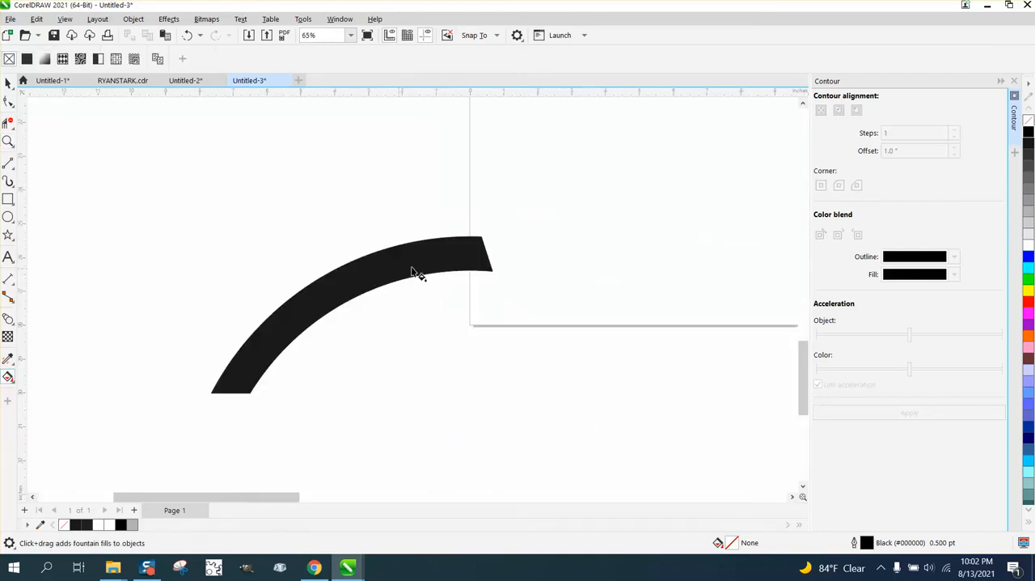
click(475, 259)
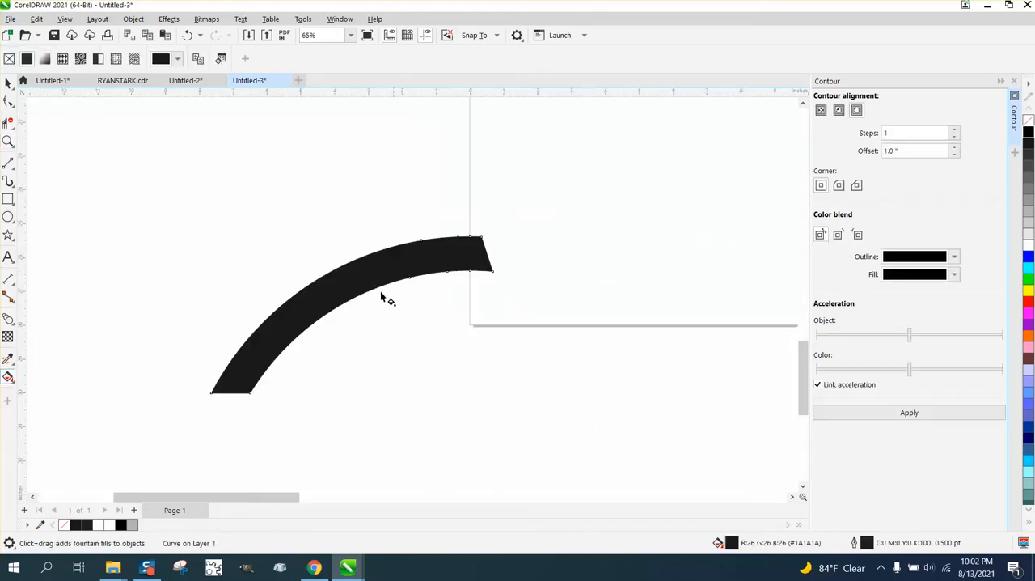
click(12, 380)
click(57, 376)
drag(471, 249, 198, 401)
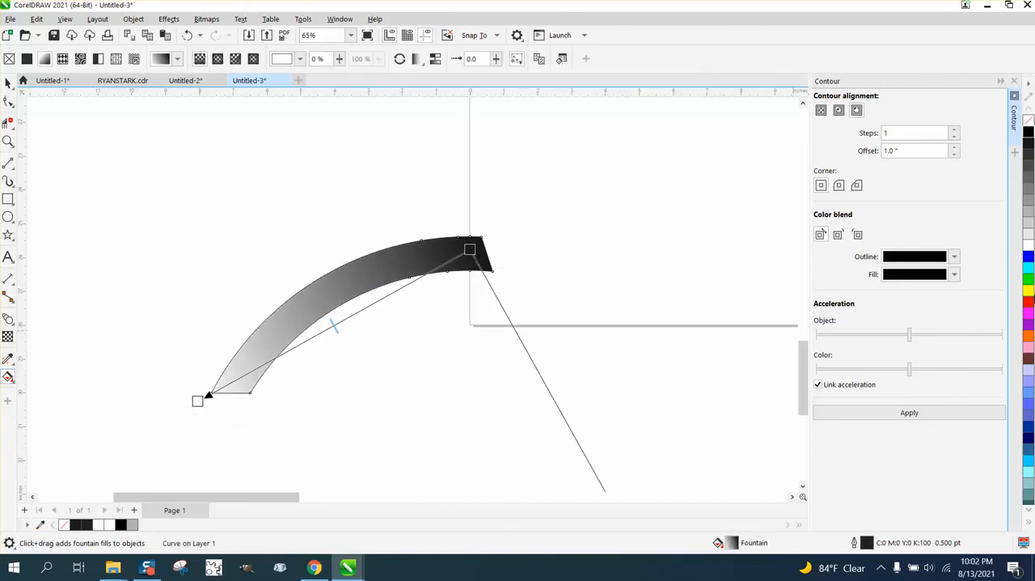
- Set the gradient's lower end colour to black and add a light grey colour node near its middle
drag(1029, 136, 200, 403)
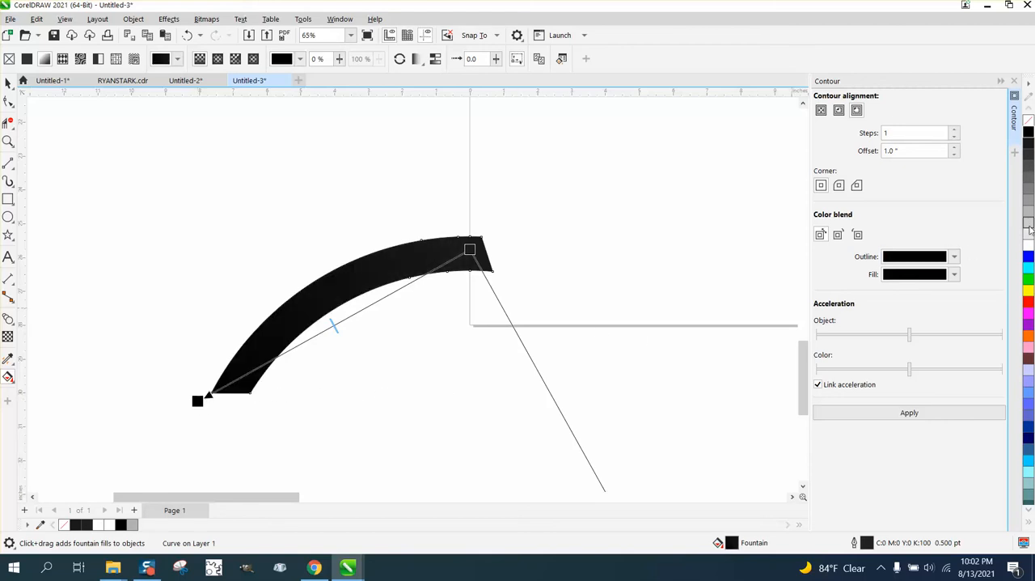
drag(1029, 231, 356, 321)
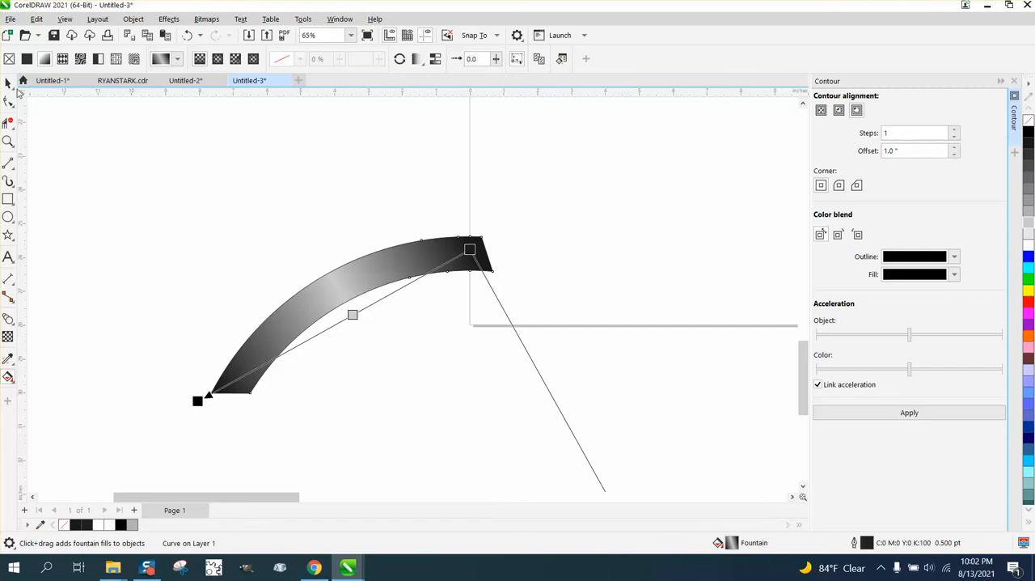
click(8, 83)
scroll(319, 182, down, 1)
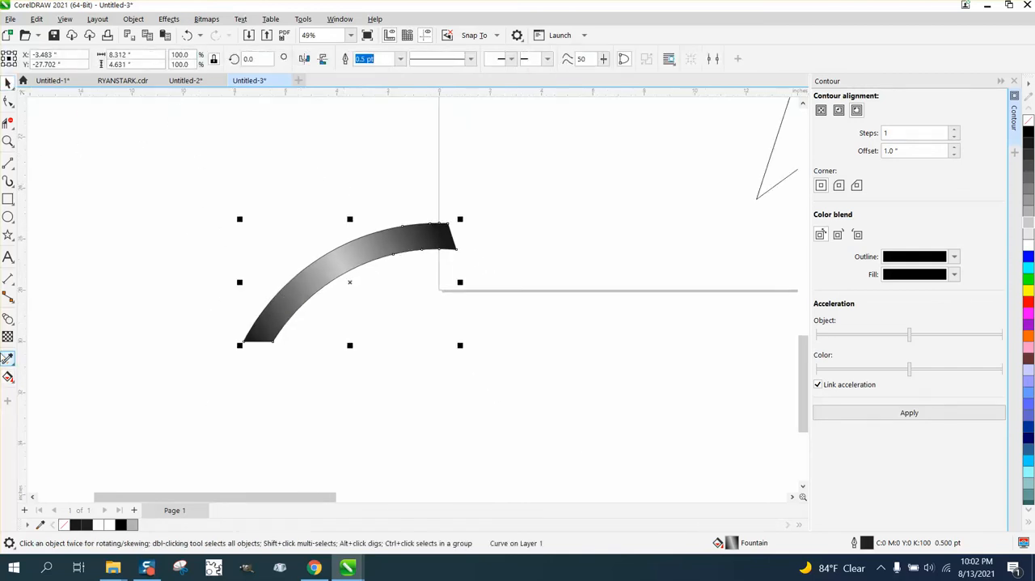
- Move the light grey gradient node to 47% and extend both end nodes of the fountain fill beyond the arc's ends
click(8, 361)
click(8, 377)
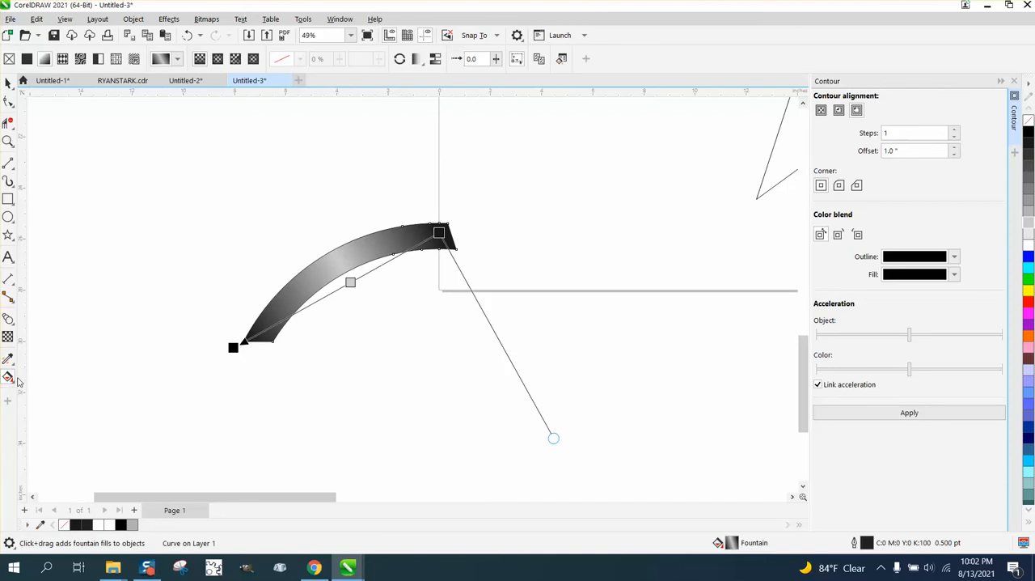
drag(349, 281, 344, 285)
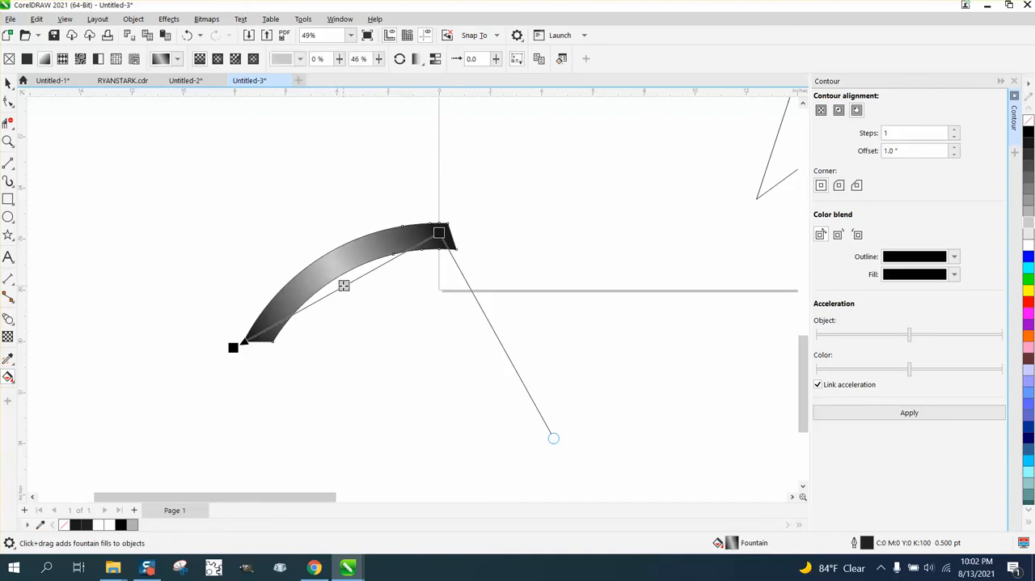
double_click(342, 287)
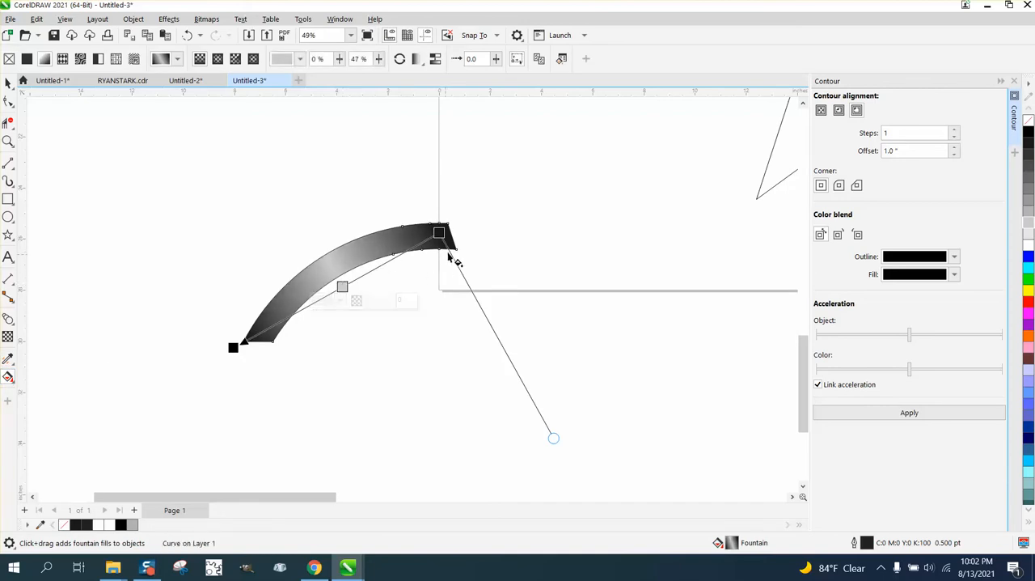
drag(438, 232, 461, 224)
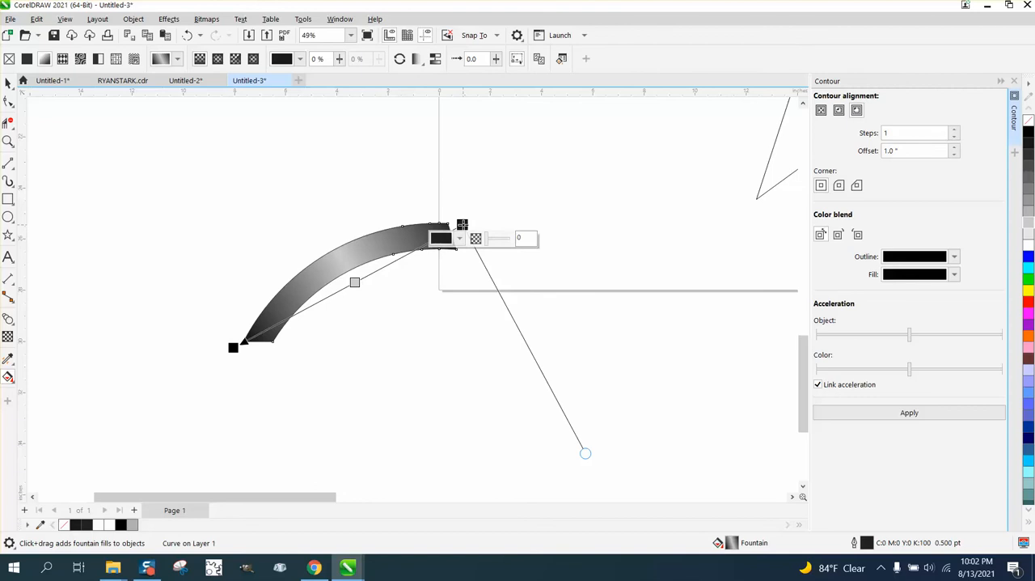
drag(230, 349, 218, 357)
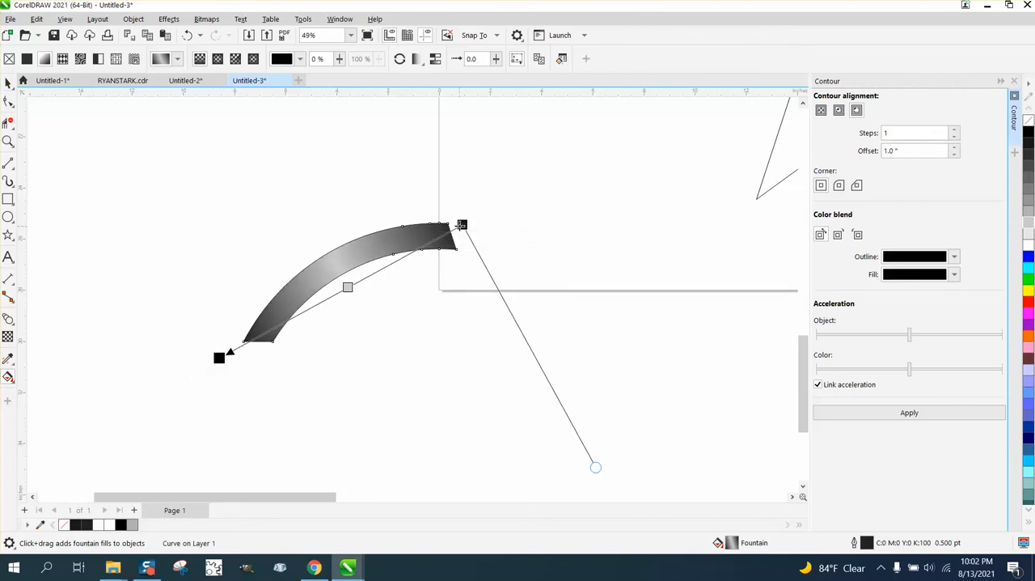
drag(462, 224, 471, 221)
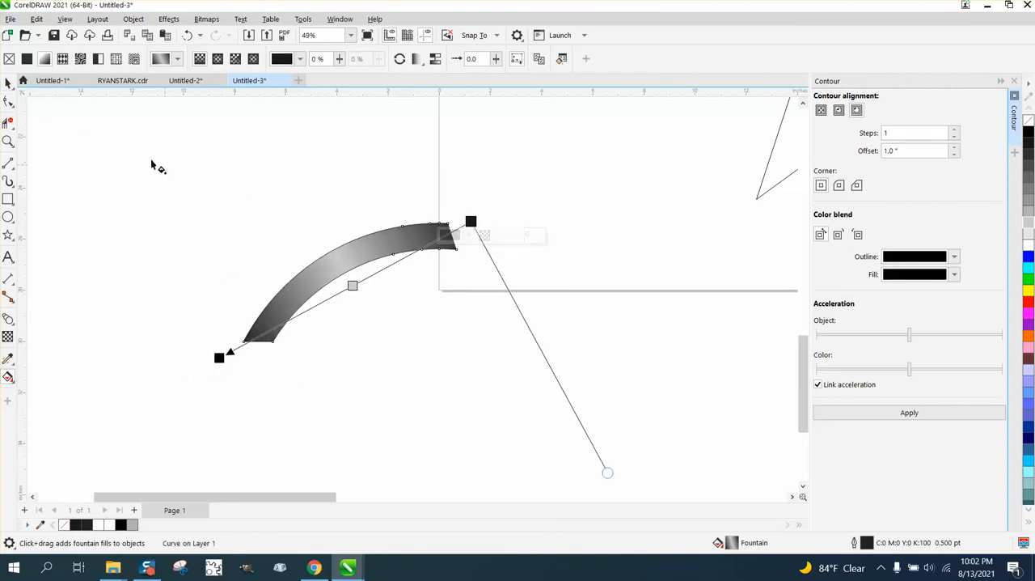
click(8, 82)
scroll(315, 359, down, 5)
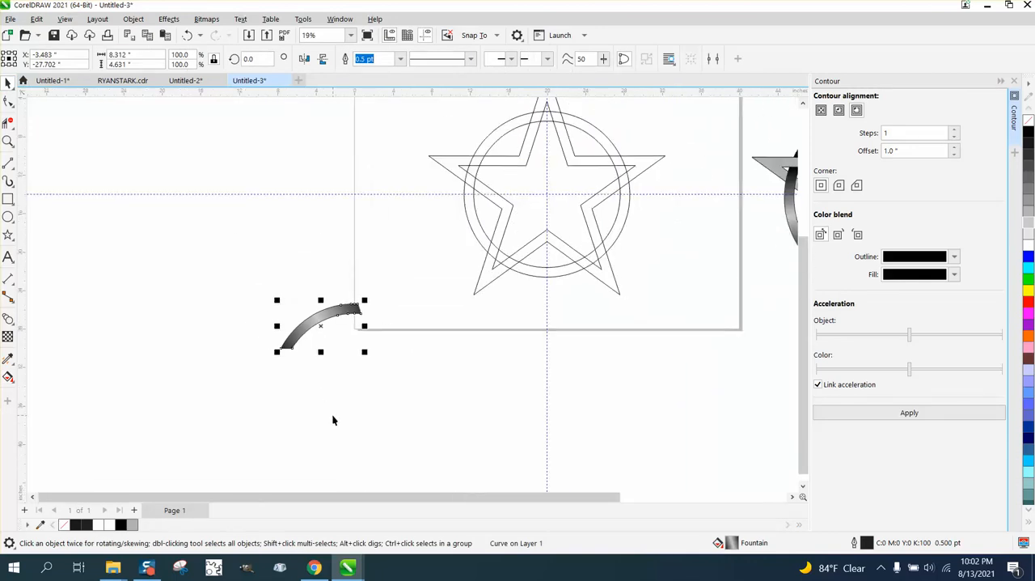
- Delete the two circle outlines of the ring from the star drawing
scroll(332, 417, down, 1)
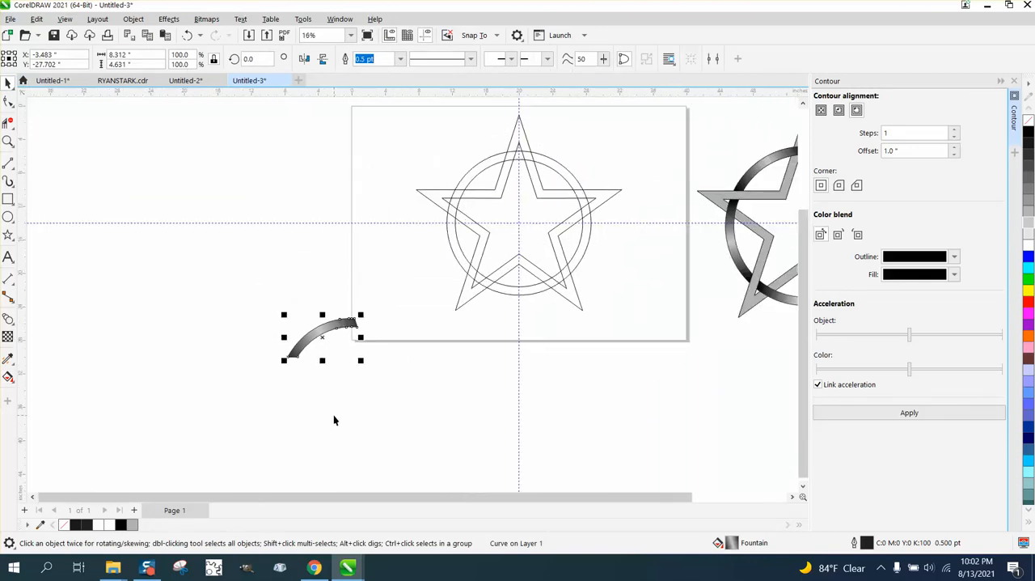
click(490, 168)
key(Delete)
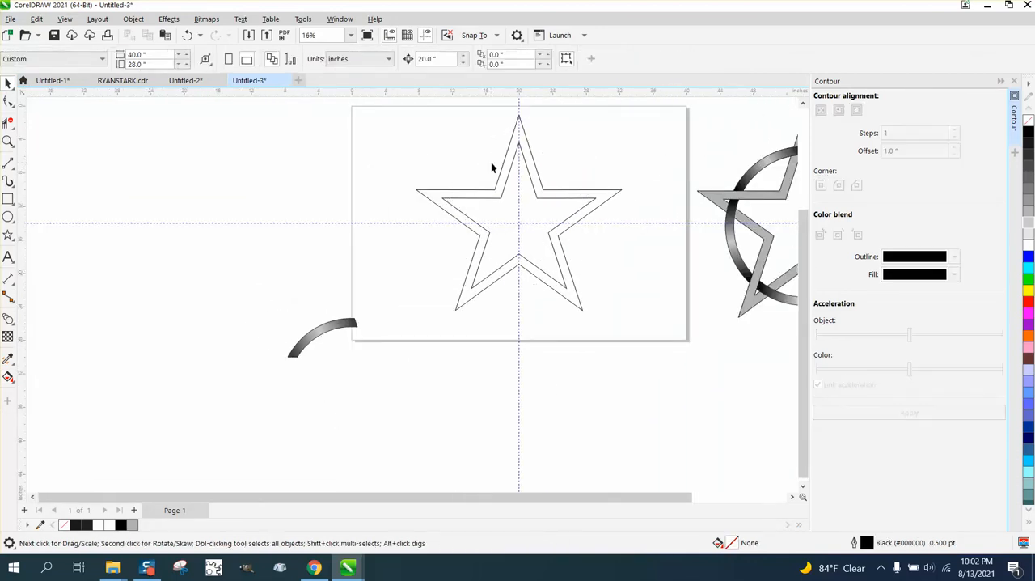
- Nudge the gradient arc 20 inches up and 20 inches right, back onto the star
click(313, 344)
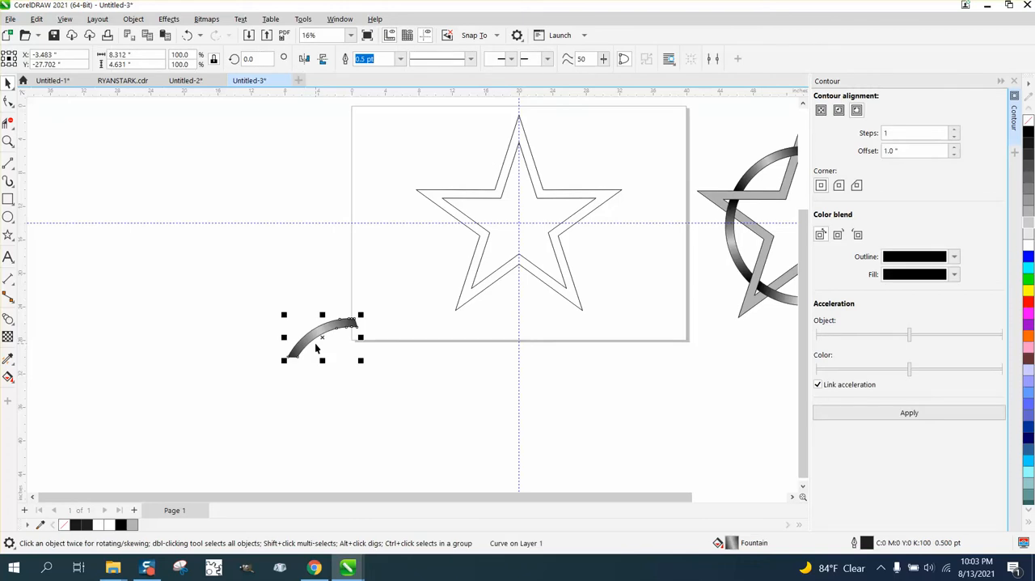
key(Up)
key(Right)
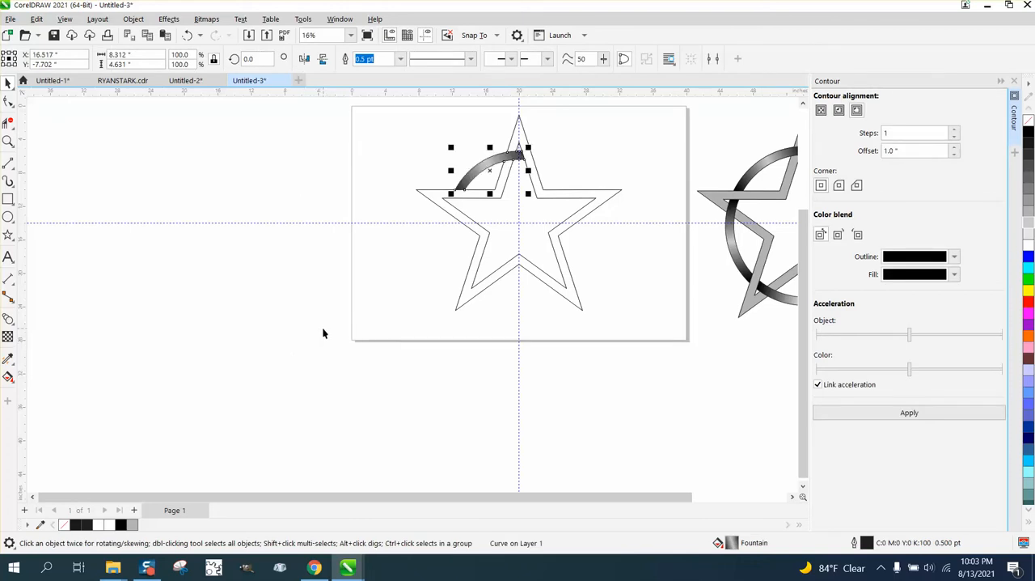
- Move the gradient arc's centre of rotation to the intersection of the guidelines at the star's centre
click(8, 142)
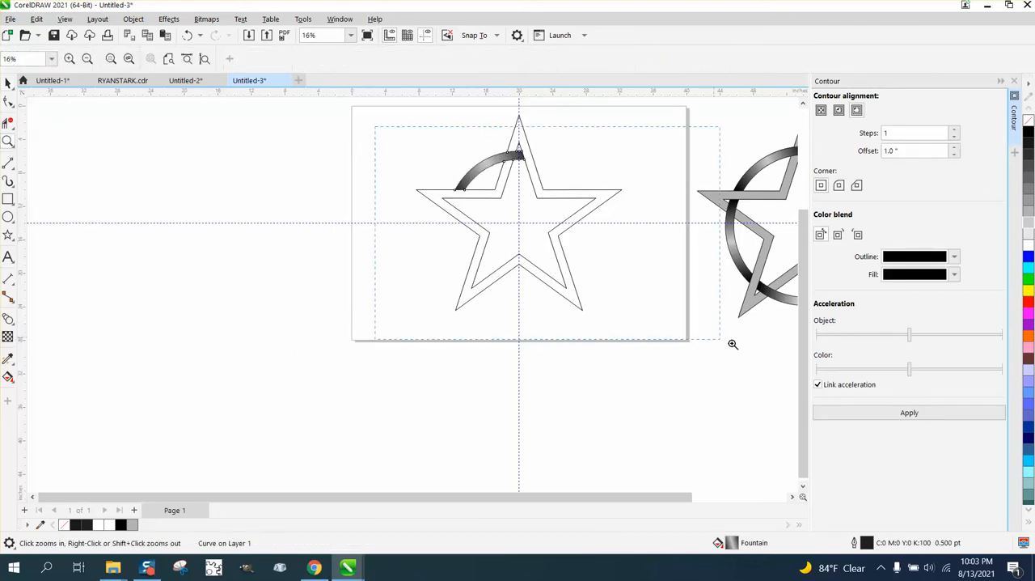
click(733, 344)
click(8, 83)
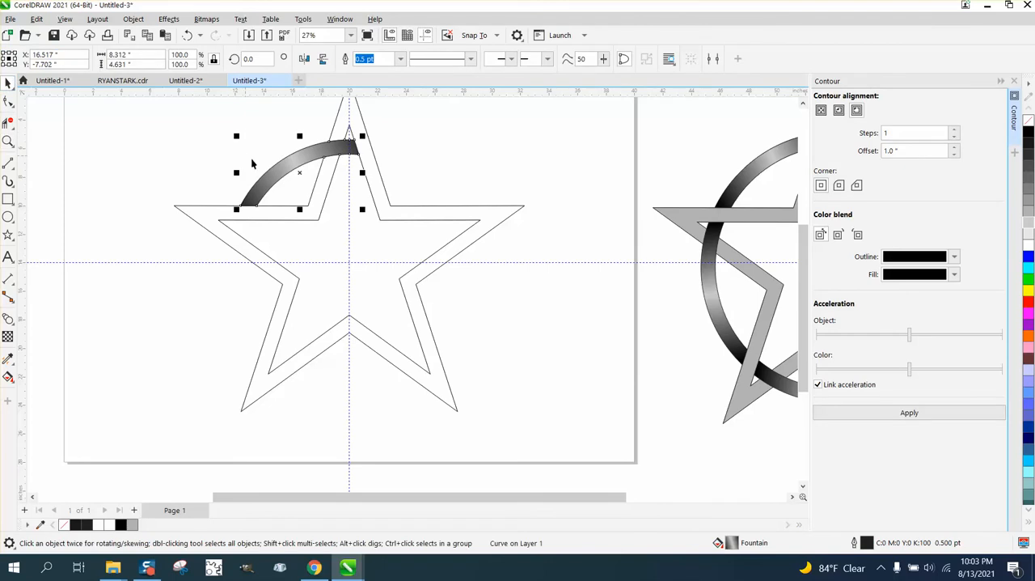
click(299, 172)
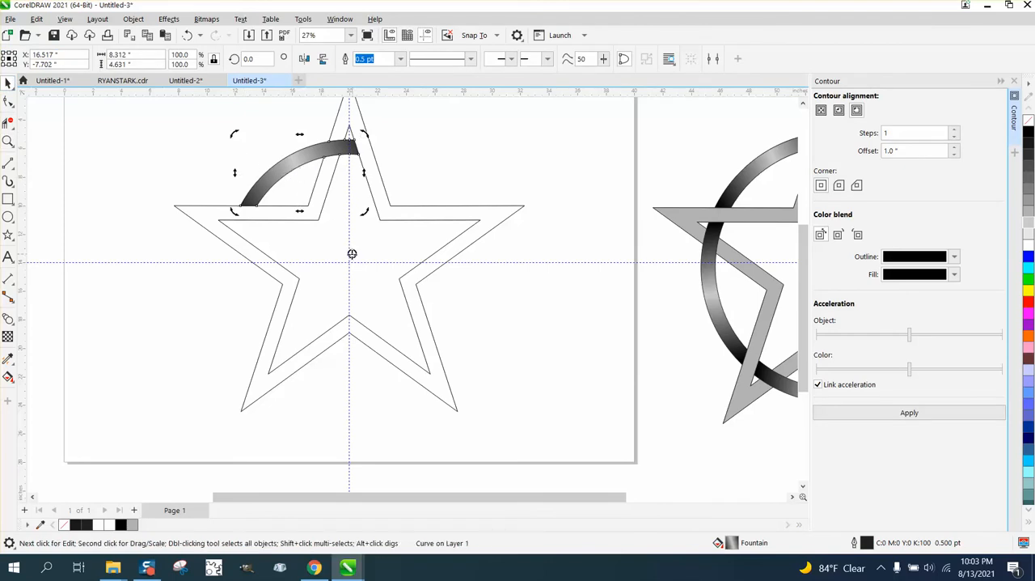
click(323, 160)
click(324, 159)
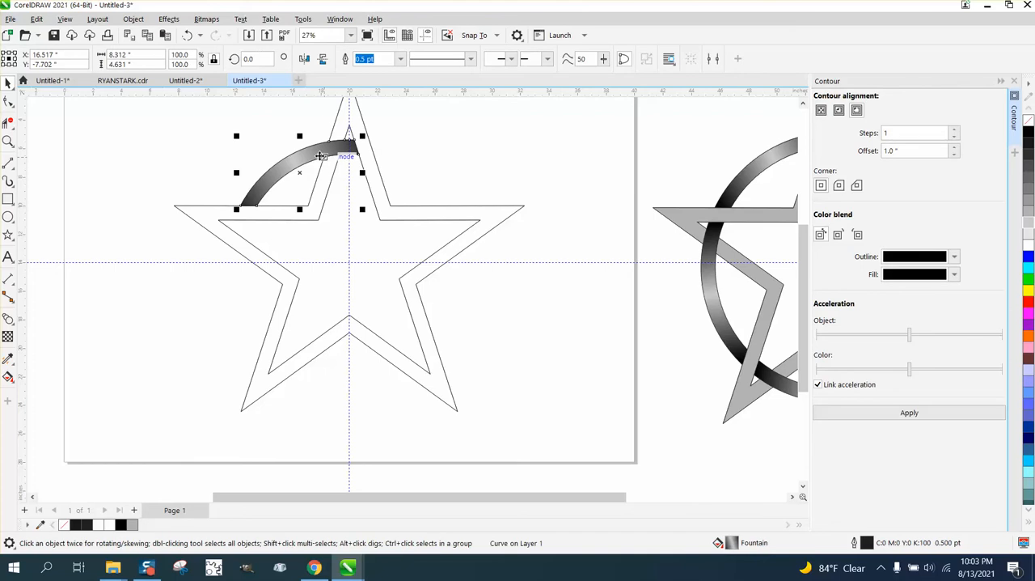
click(323, 159)
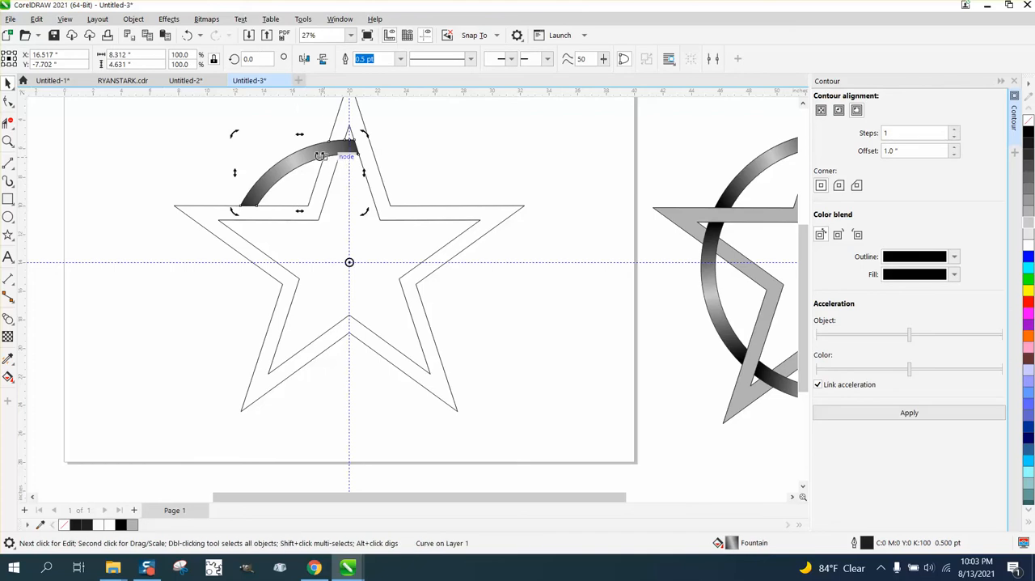
- Complete the ring with rotated copies of the gradient arc at 72° and 144°, then repeat the rotated duplication twice more
click(267, 58)
text(72)
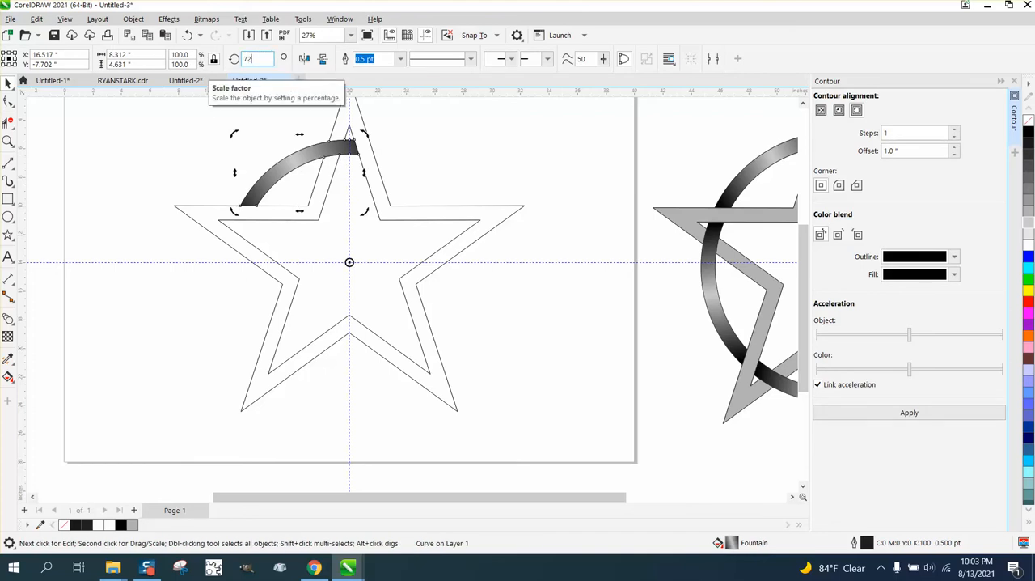
key(Return)
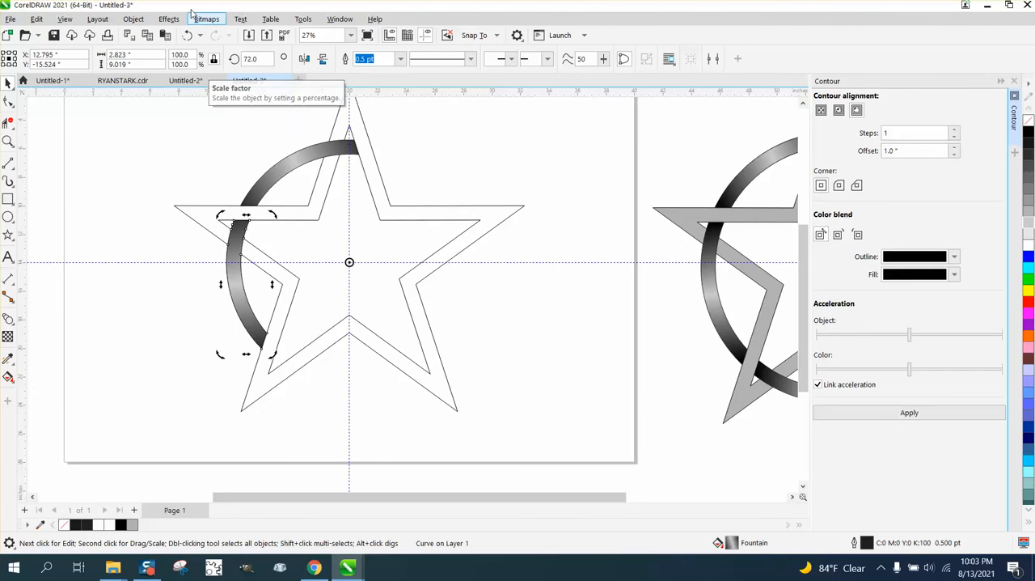
click(247, 58)
text(144)
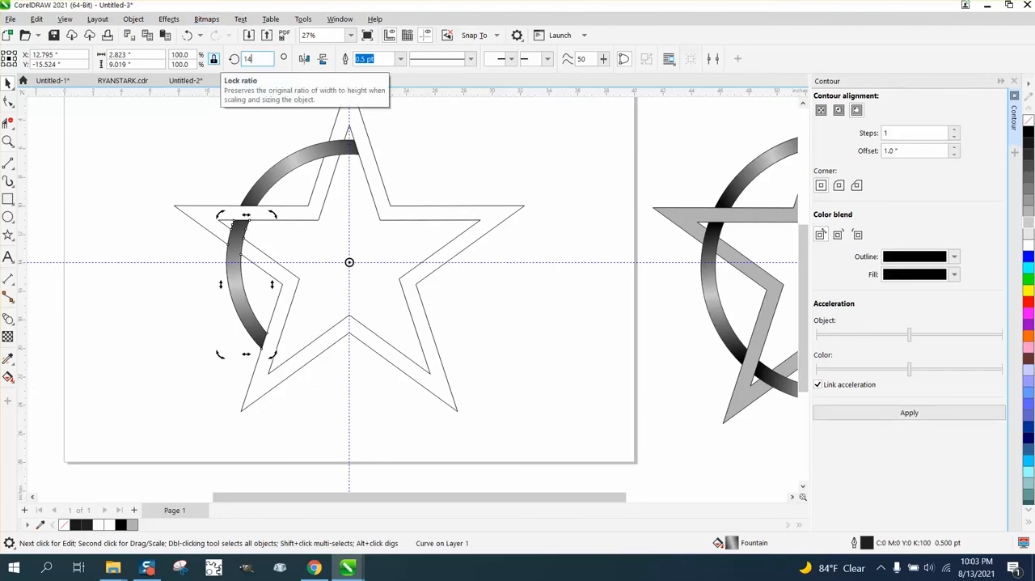
key(Return)
key(ctrl+r)
key(ctrl+r)
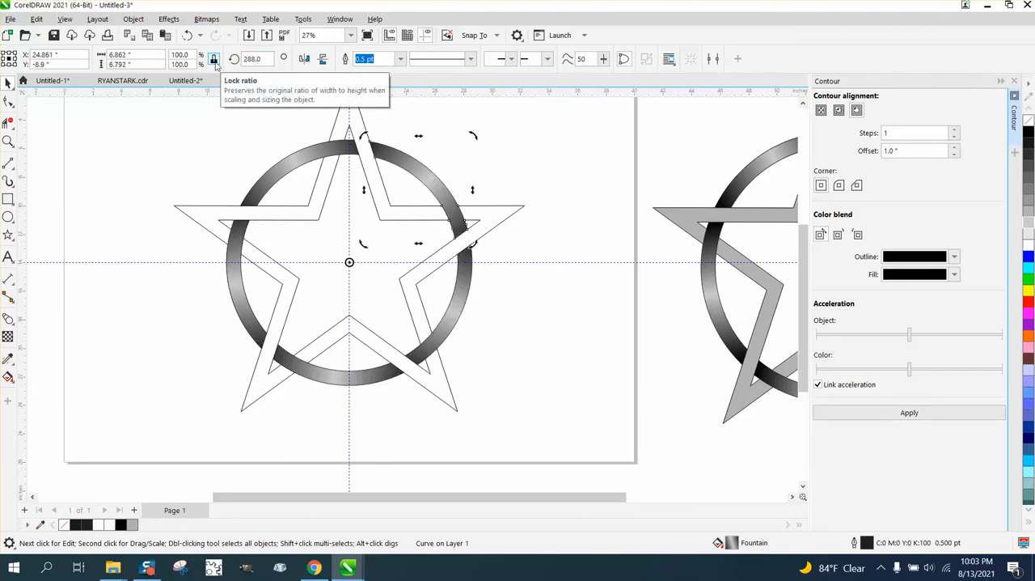
- Activate Smart Fill and set its fill colour to the mid grey #999999 from the RGB palette
scroll(337, 319, down, 1)
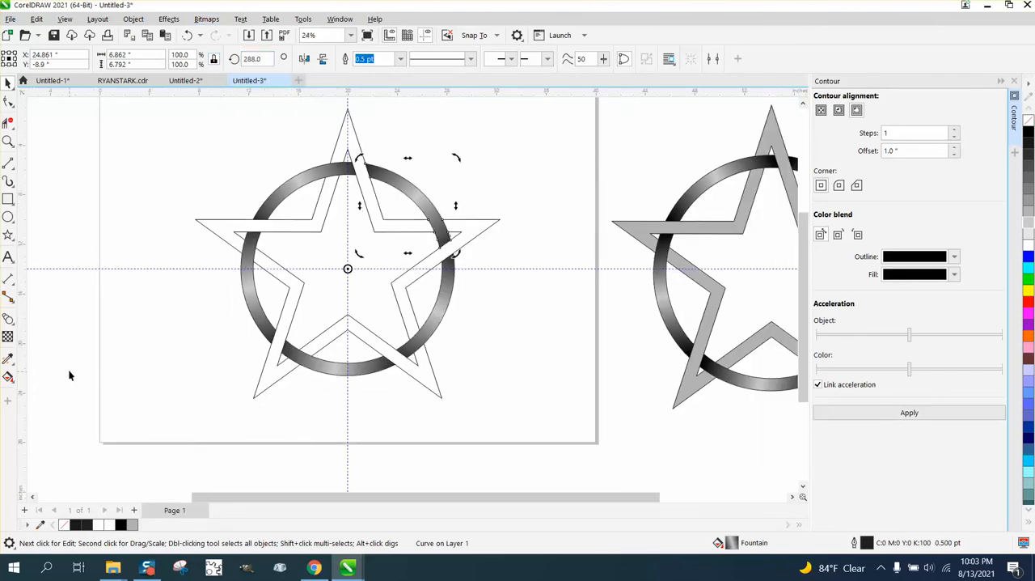
click(8, 377)
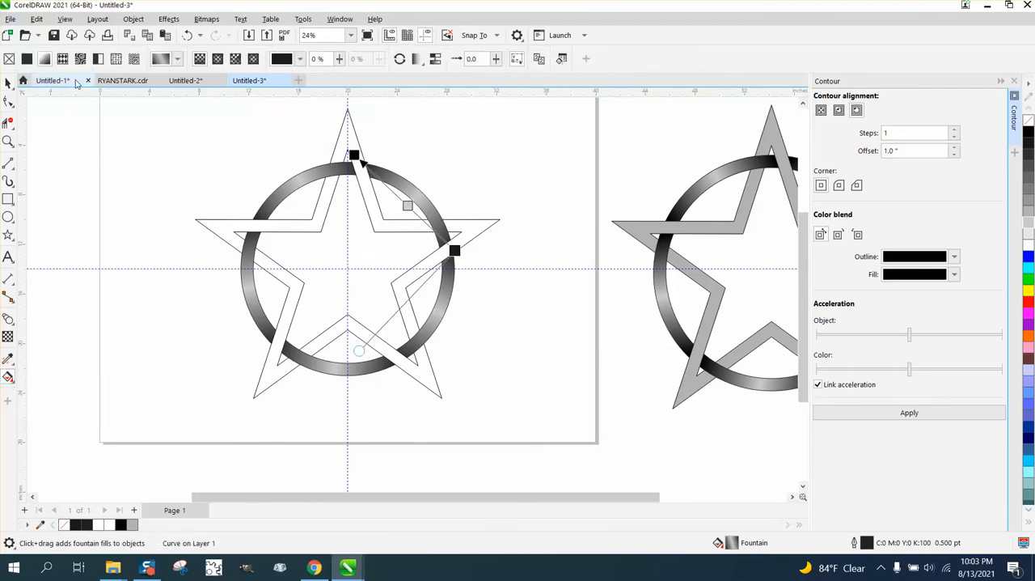
click(12, 382)
click(49, 391)
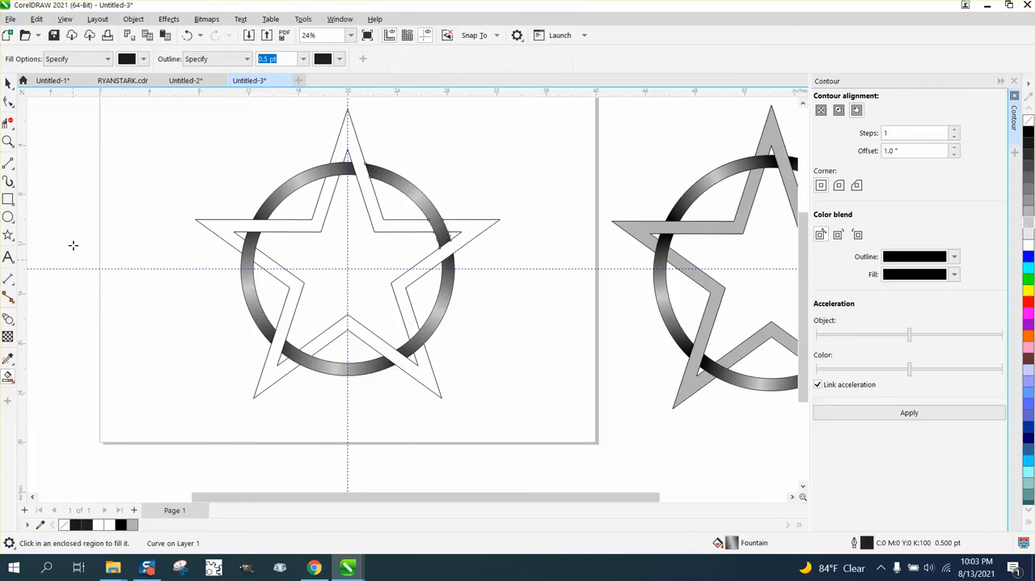
click(143, 59)
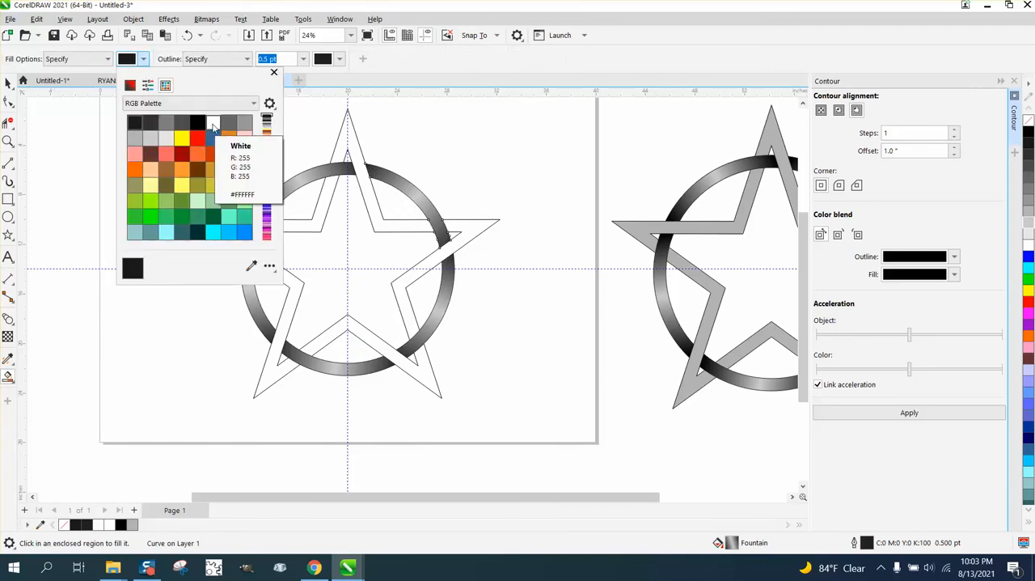
click(245, 124)
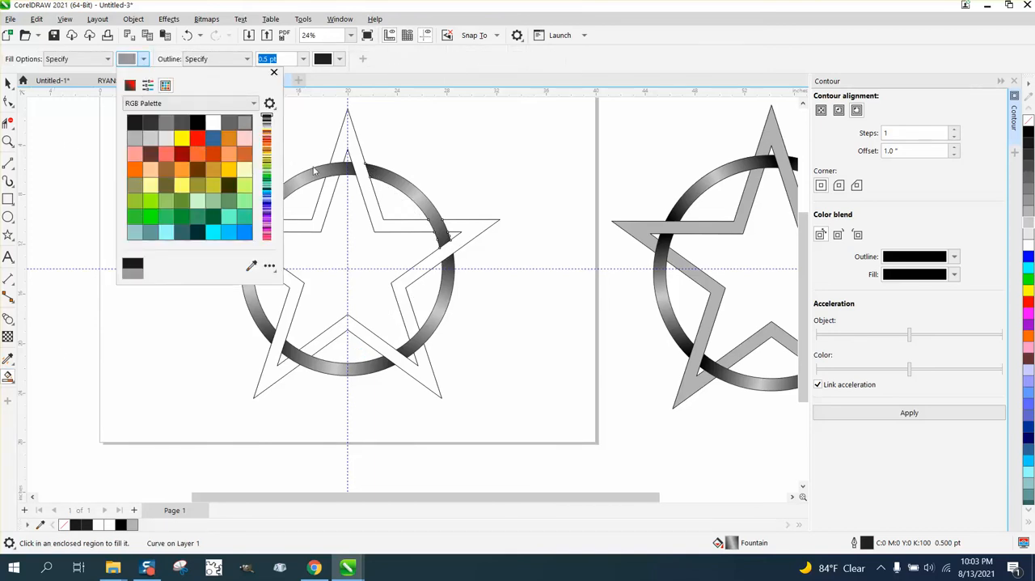
- Smart-fill all the star's band sections with the mid grey, going around the five points
click(352, 146)
click(351, 144)
click(470, 233)
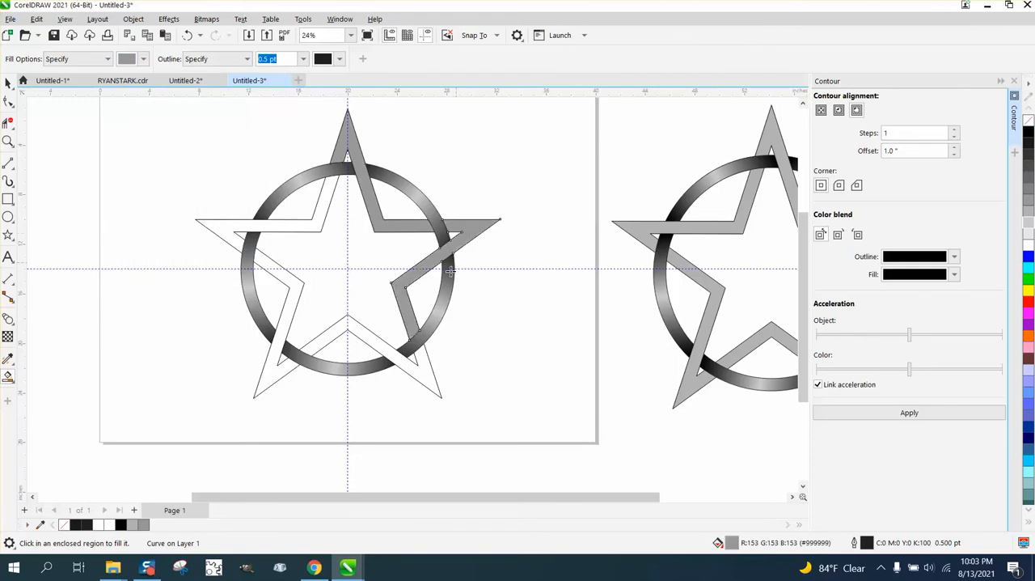
click(379, 354)
click(278, 355)
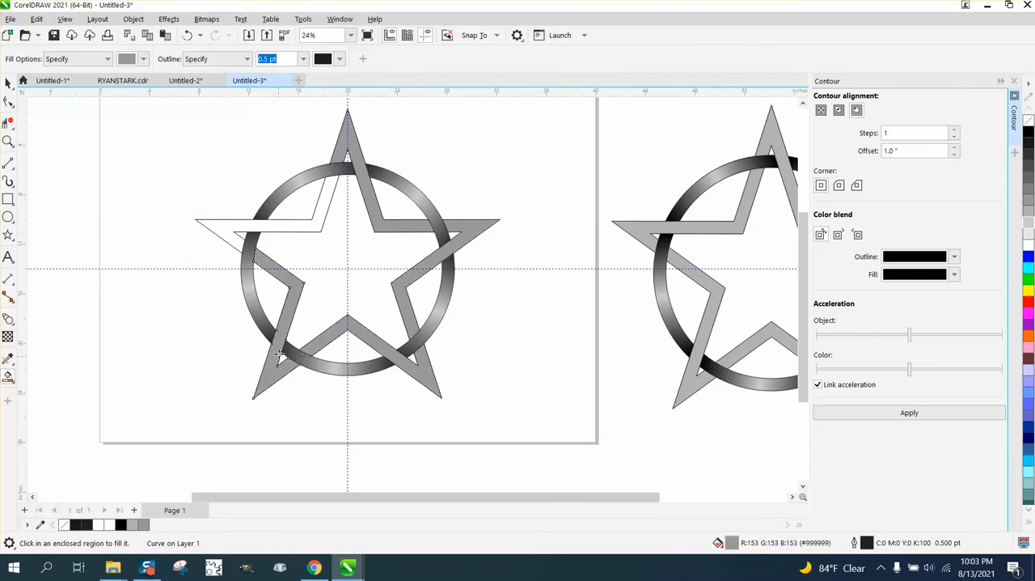
click(229, 228)
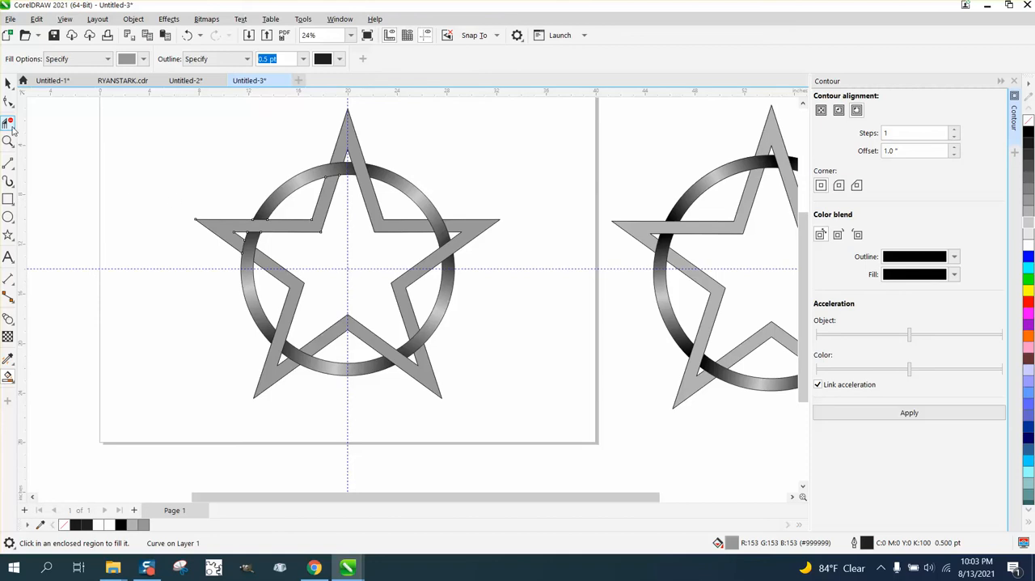
- Select the filled star with its ring and examine up close how the bands interlace
click(8, 82)
drag(191, 118, 376, 283)
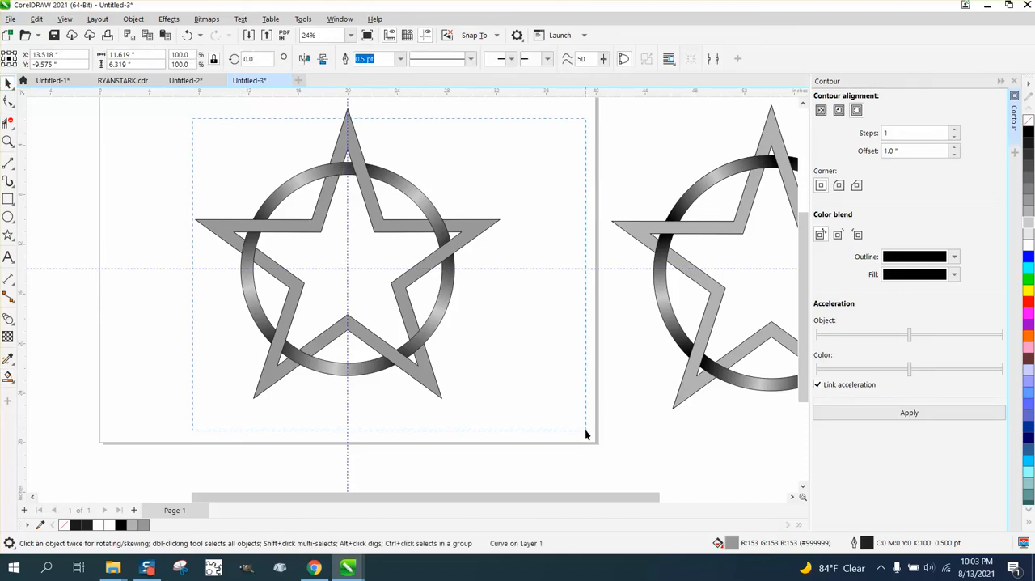
drag(586, 431, 586, 431)
key(z)
drag(243, 185, 639, 391)
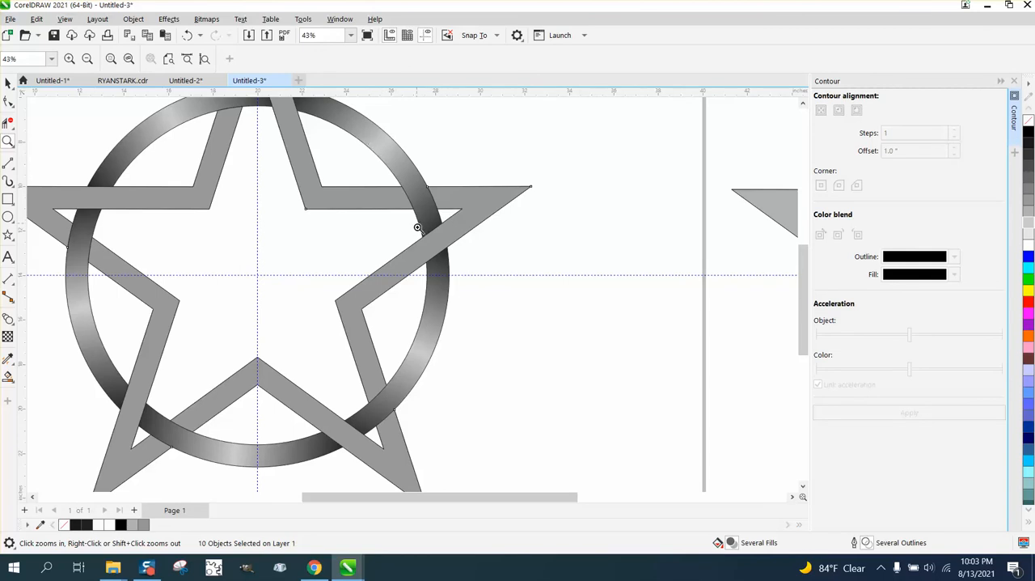
right_click(381, 272)
right_click(381, 273)
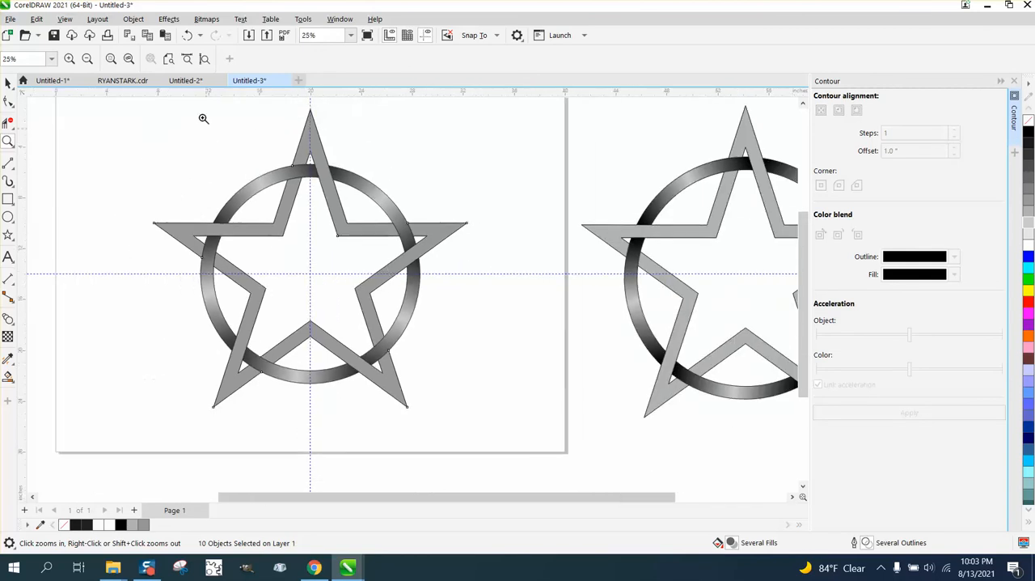
- Undo the grey star fills and the rotated arc copies, back to the single gradient arc
click(188, 37)
click(188, 37)
click(187, 37)
click(188, 37)
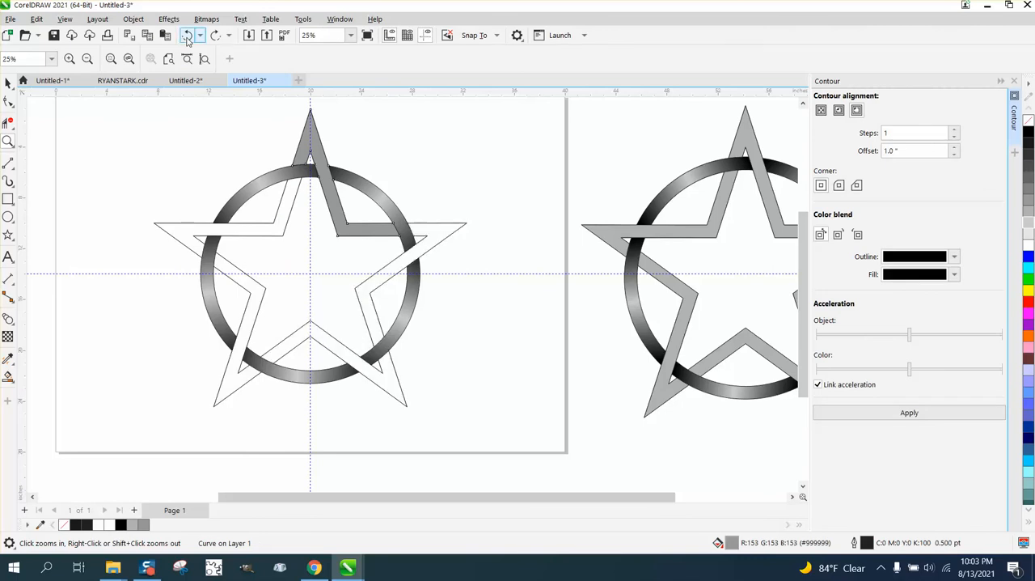
click(188, 37)
click(188, 38)
click(188, 37)
click(187, 37)
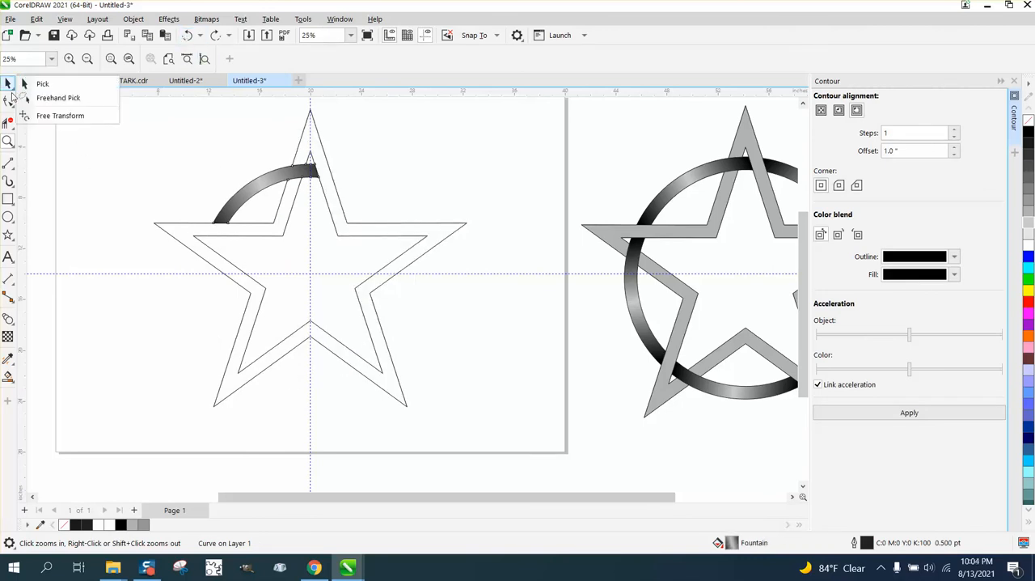
- Recolour the arc's fountain fill with blue at both ends and pale blue in the middle
mouse_move(11, 366)
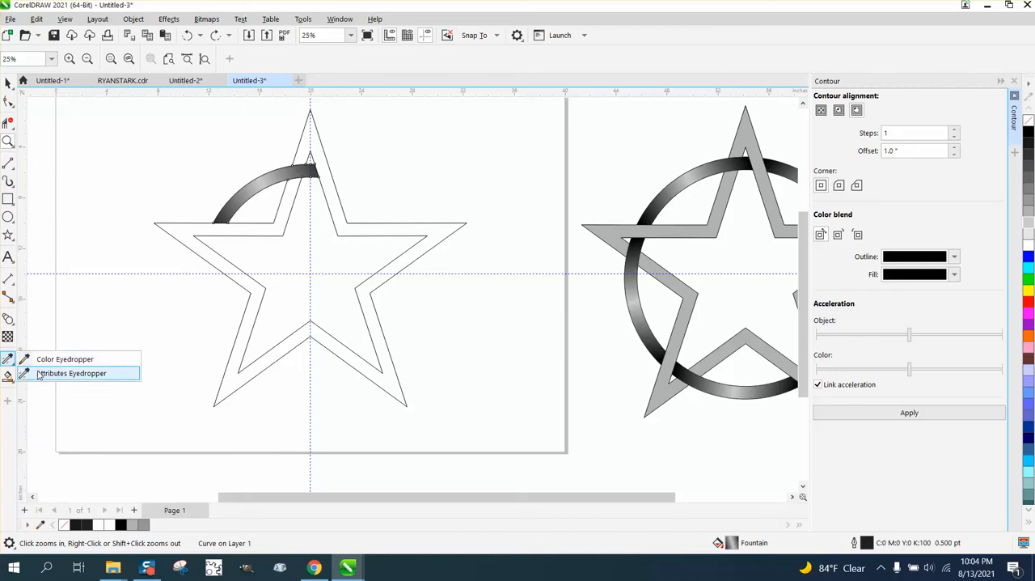
click(47, 373)
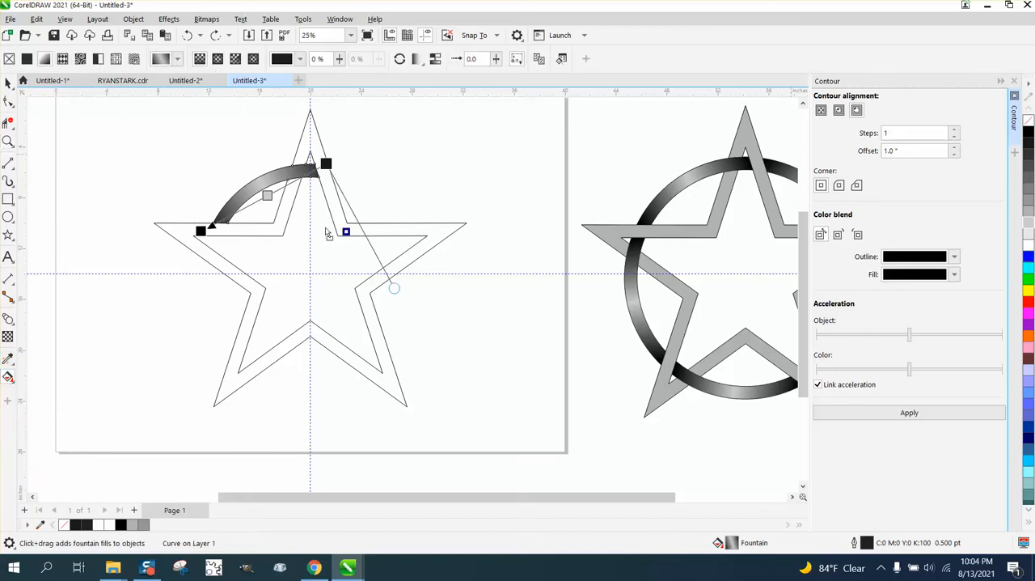
drag(328, 169, 328, 166)
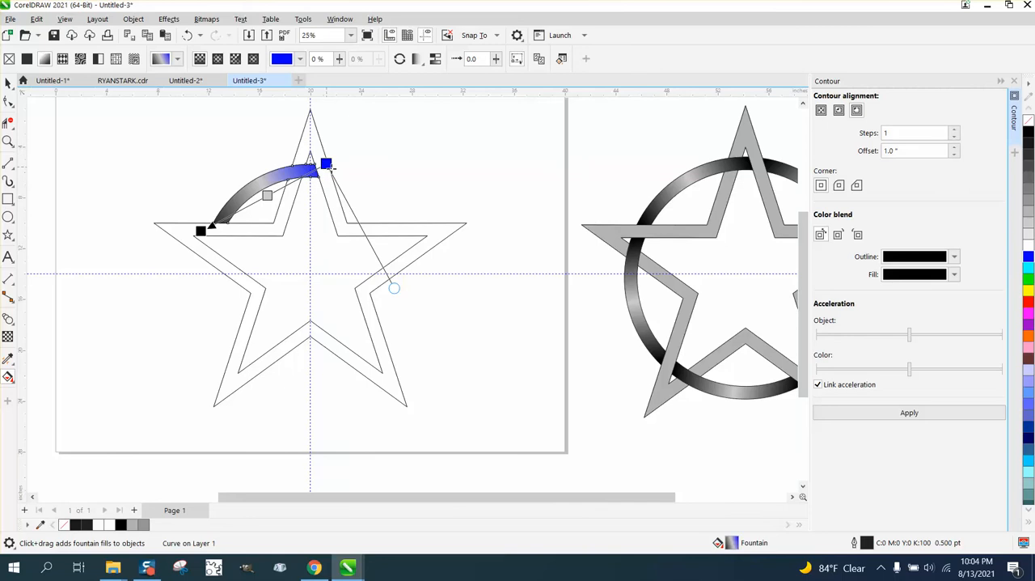
drag(1028, 258, 201, 231)
drag(1030, 372, 268, 195)
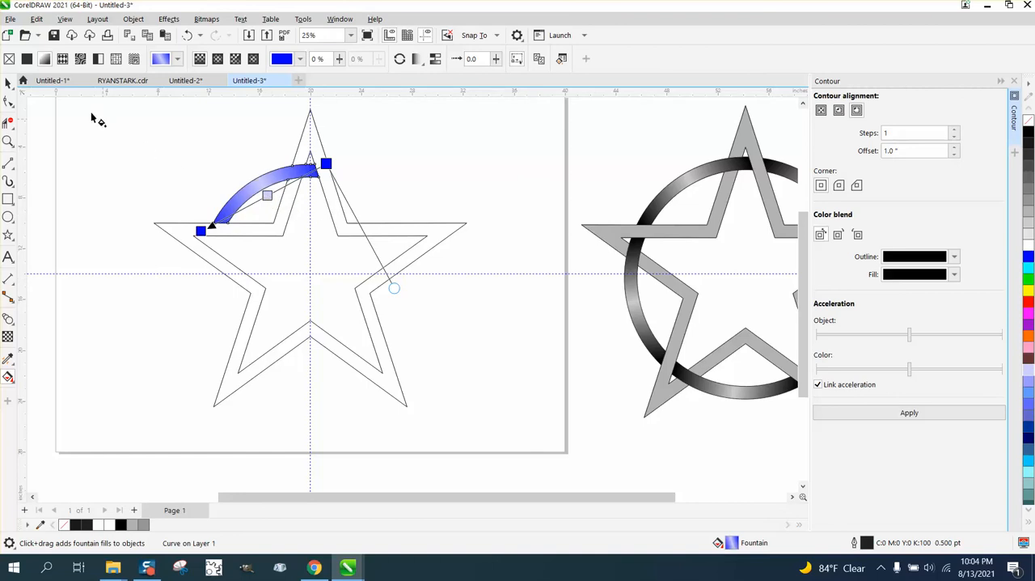
click(8, 82)
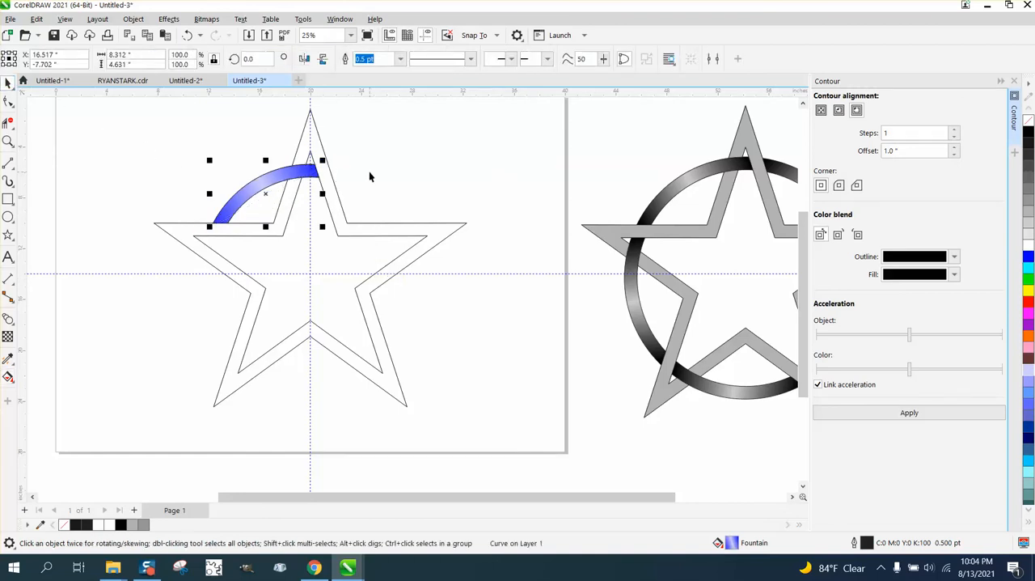
- Add blue colour nodes near both ends of the arc's gradient and a black node at its lower end
click(8, 377)
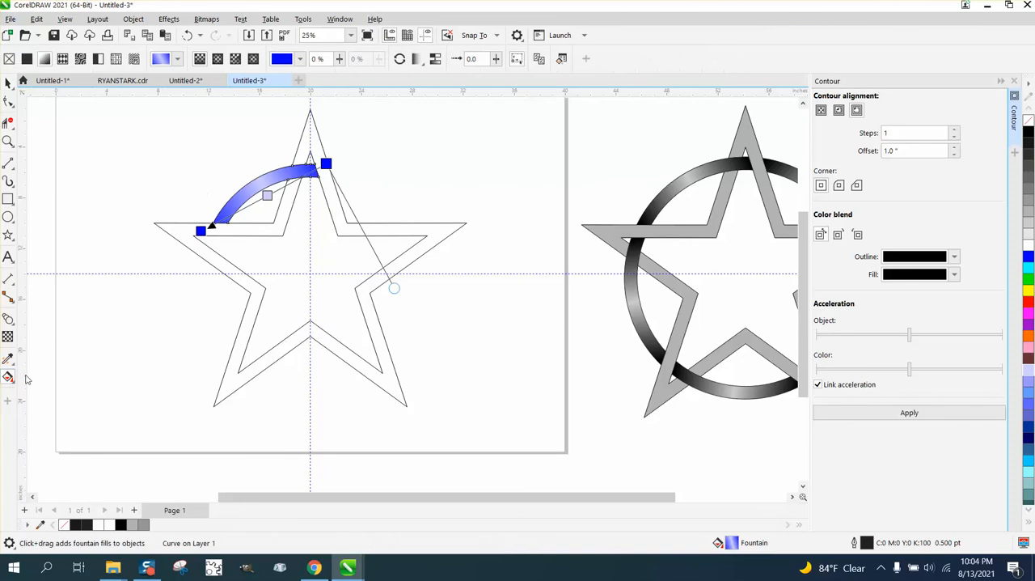
click(268, 195)
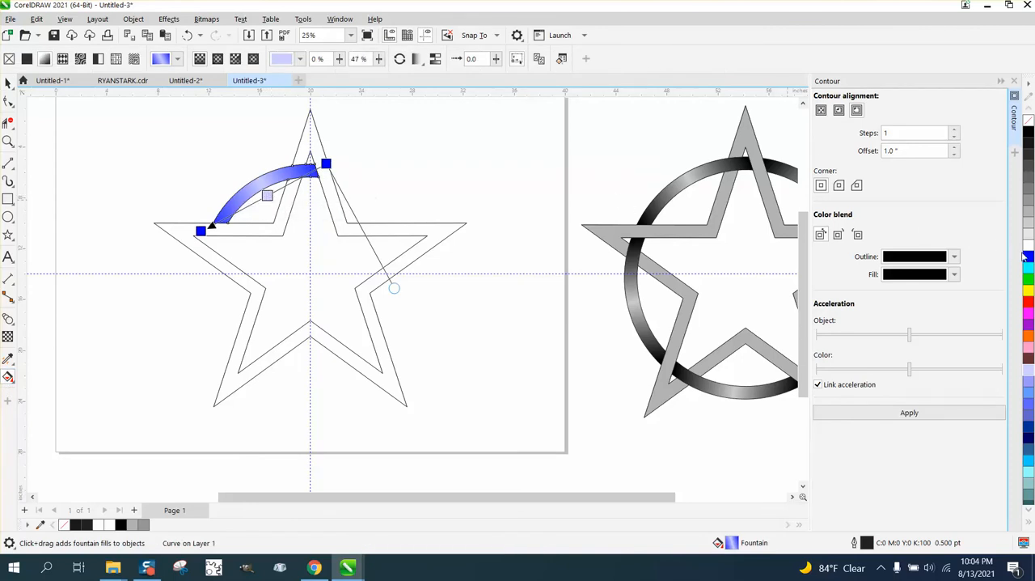
click(311, 171)
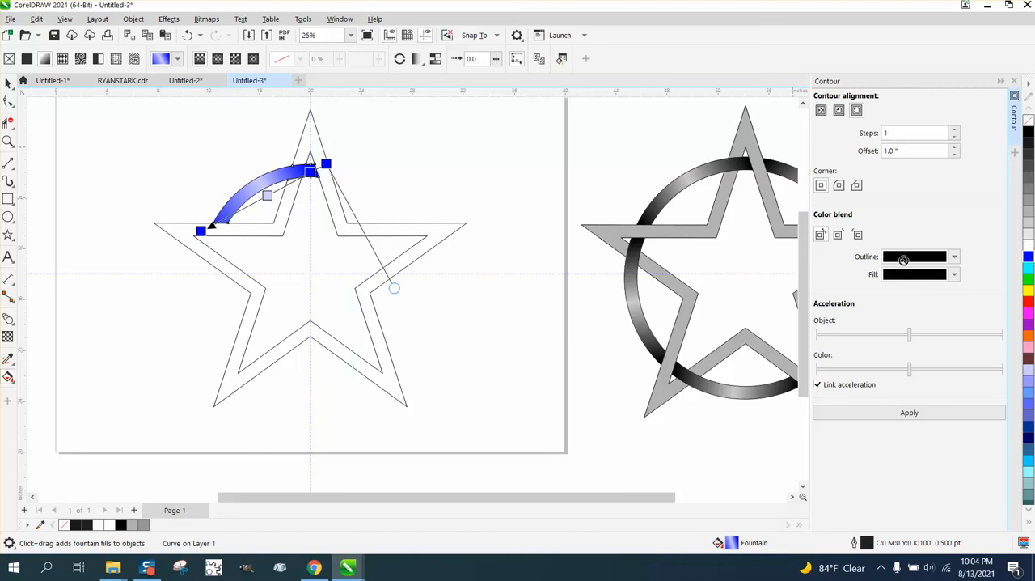
double_click(227, 217)
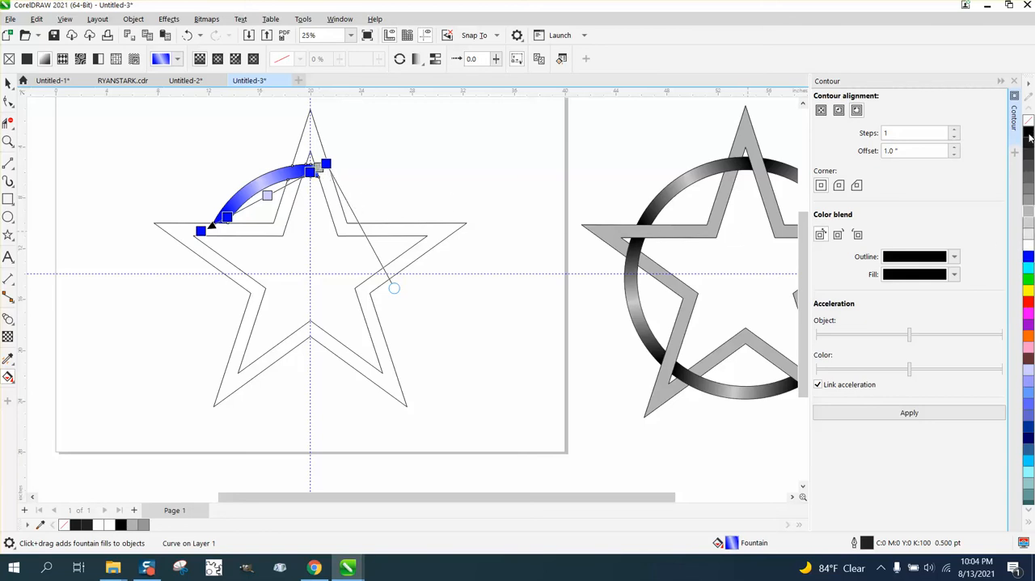
drag(1029, 138, 215, 223)
click(12, 143)
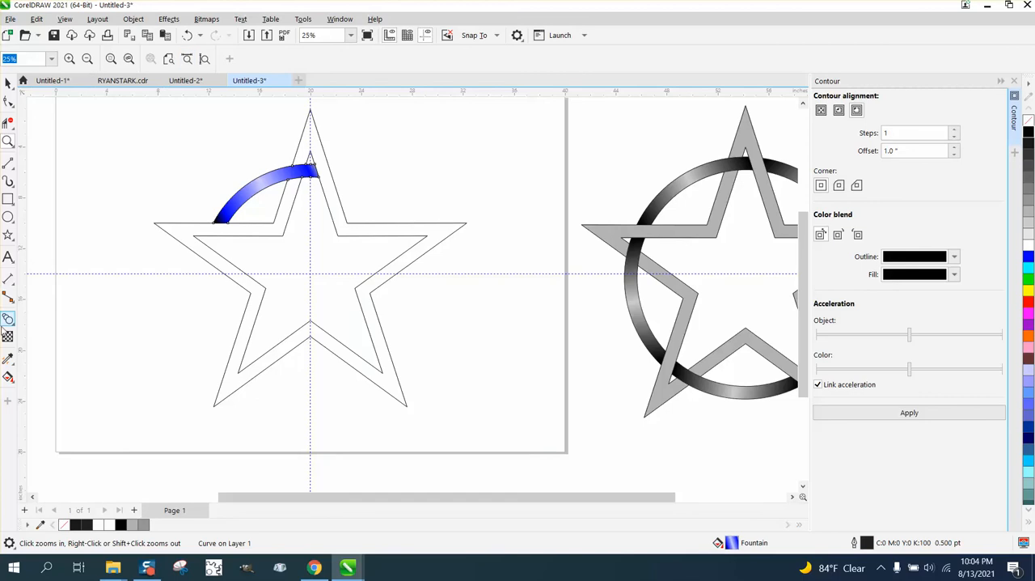
- Add black to the arc's upper gradient end, shift the start node inward onto the arc, and deselect it
click(10, 359)
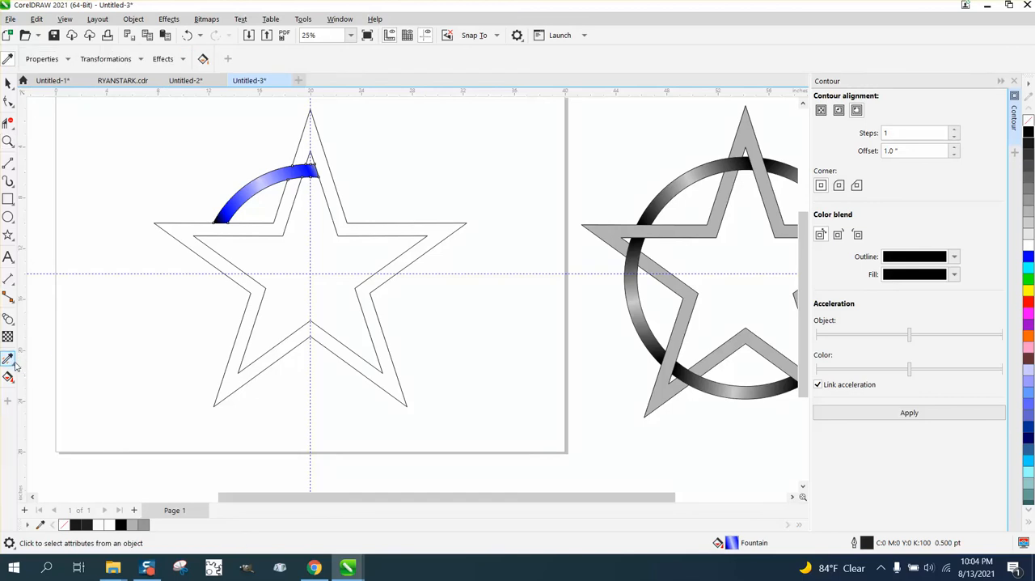
click(14, 362)
click(10, 377)
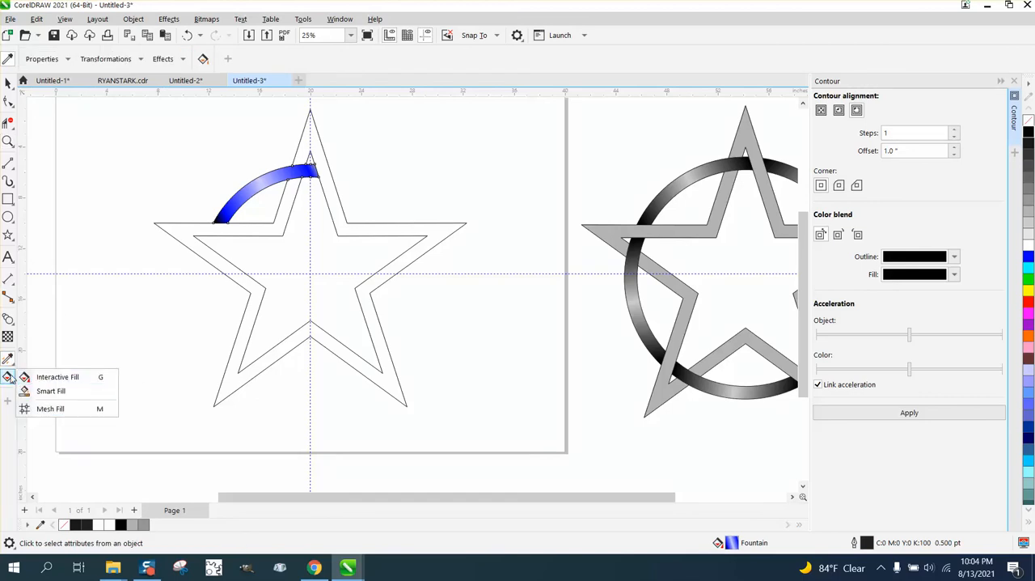
click(52, 378)
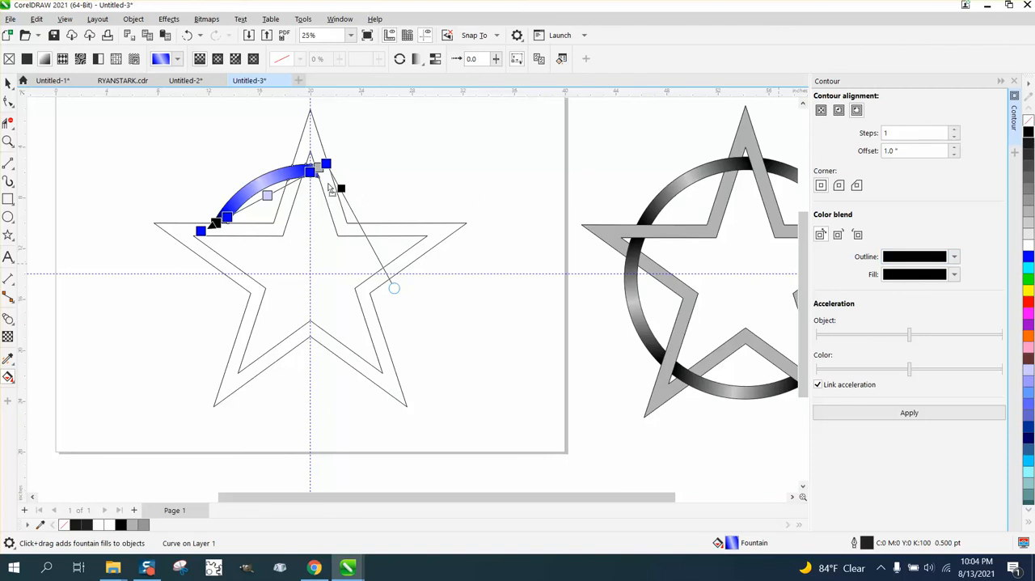
drag(340, 189, 319, 166)
drag(326, 164, 314, 165)
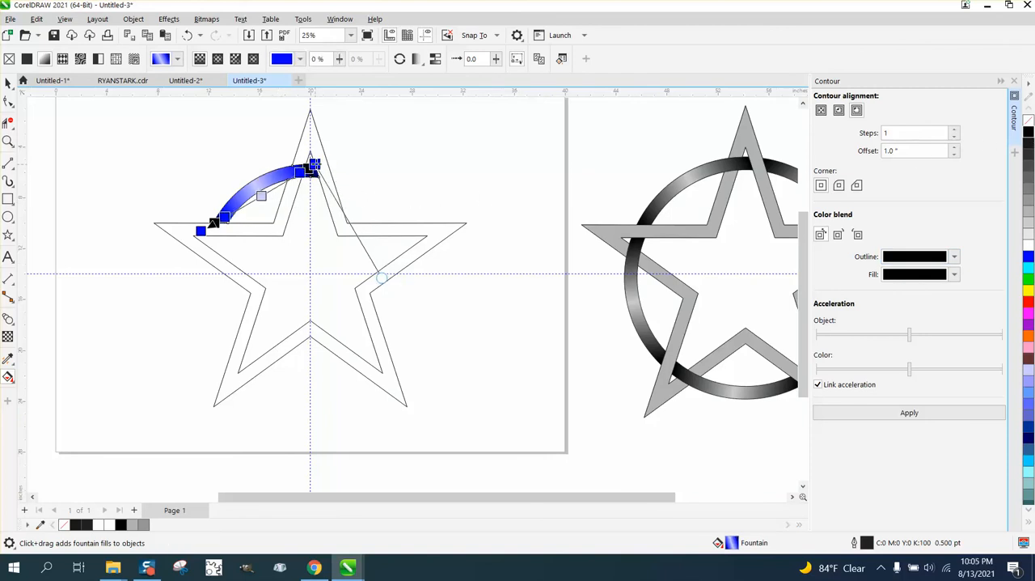
click(7, 83)
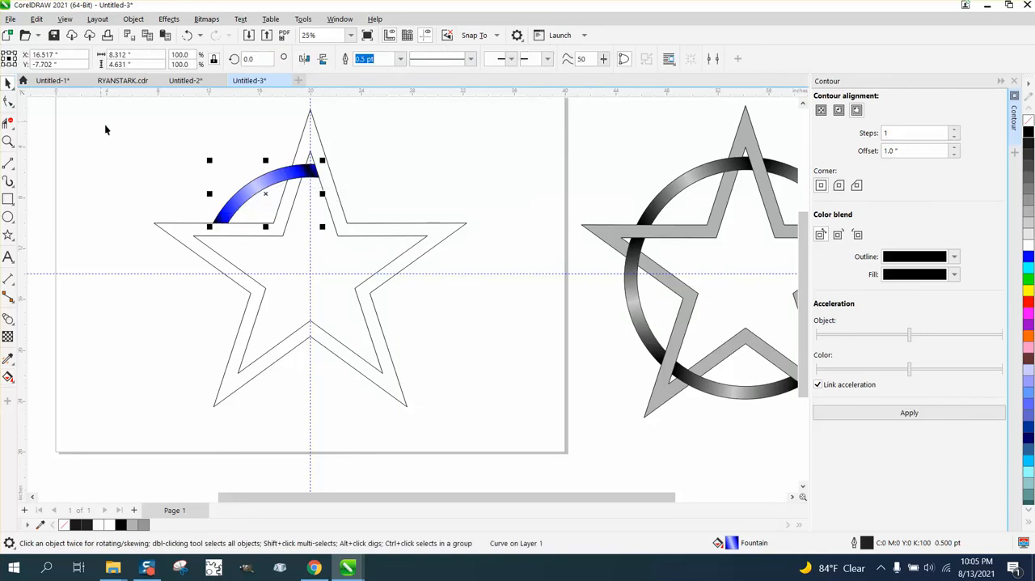
click(112, 138)
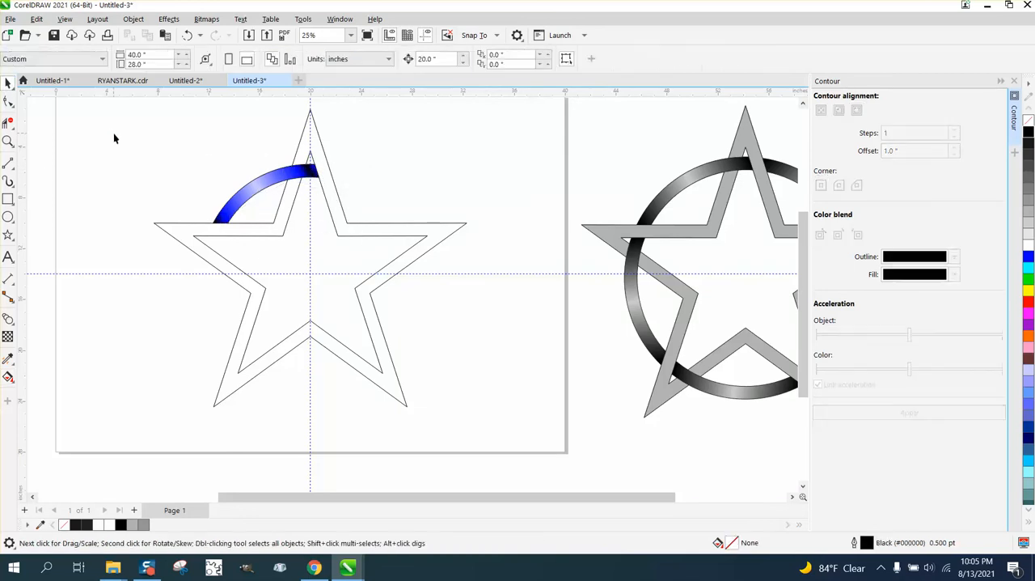
- Rotate a copy of the blue arc 72° about the star's centre and repeat the duplication three times to complete the ring
click(271, 178)
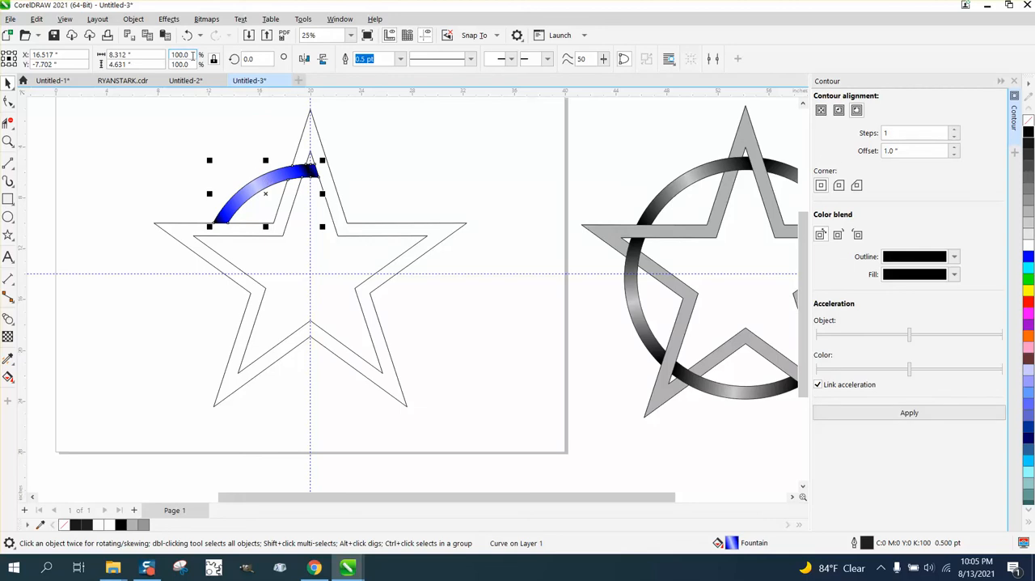
click(271, 204)
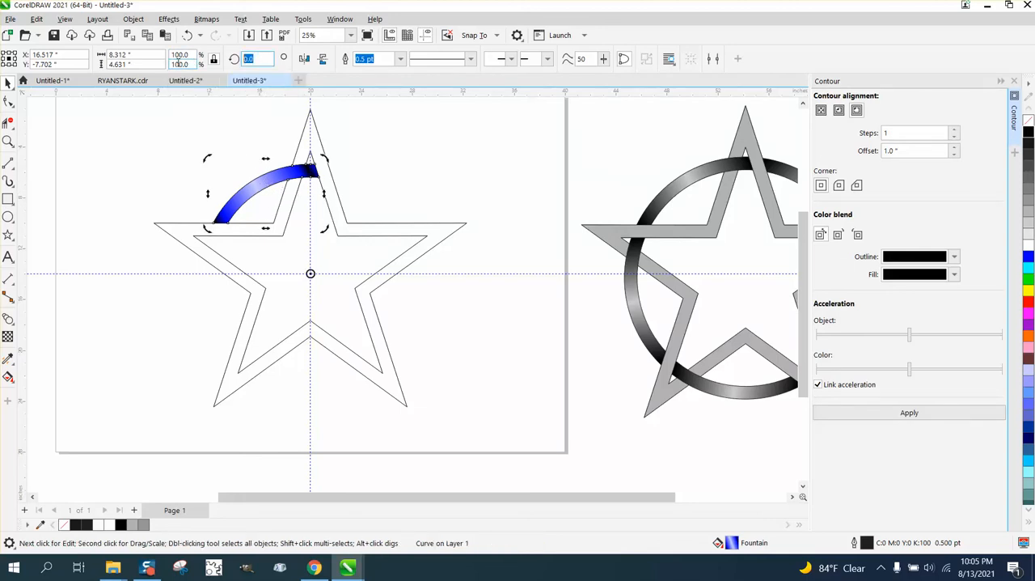
text(72)
key(Return)
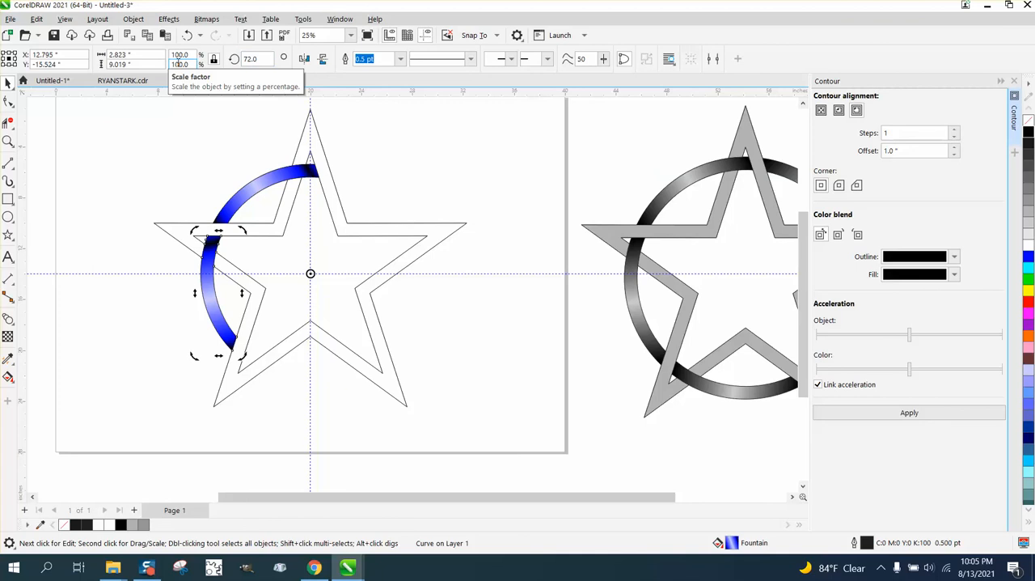
key(ctrl+r)
key(ctrl+r)
key(ctrl+r)
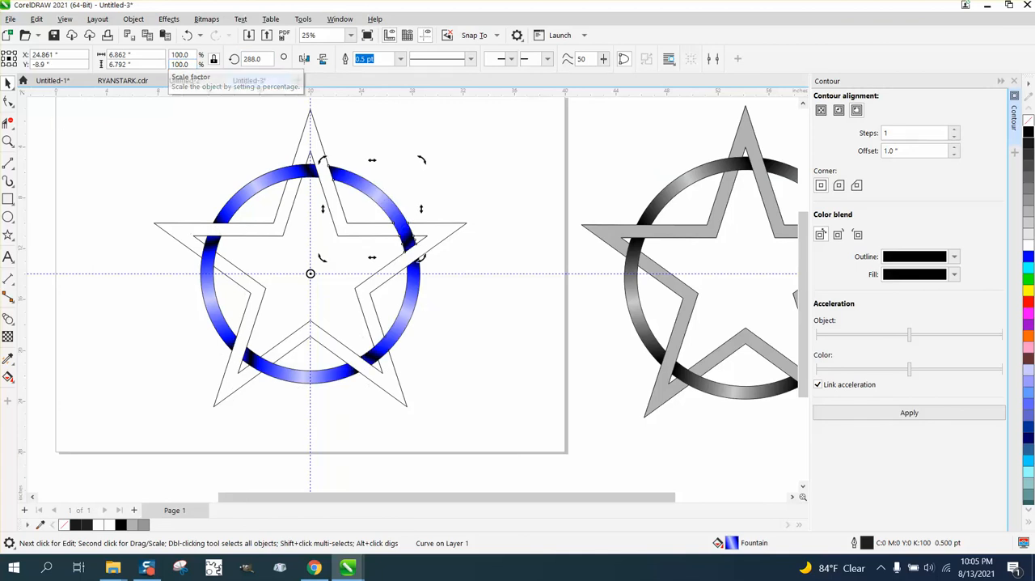
click(9, 379)
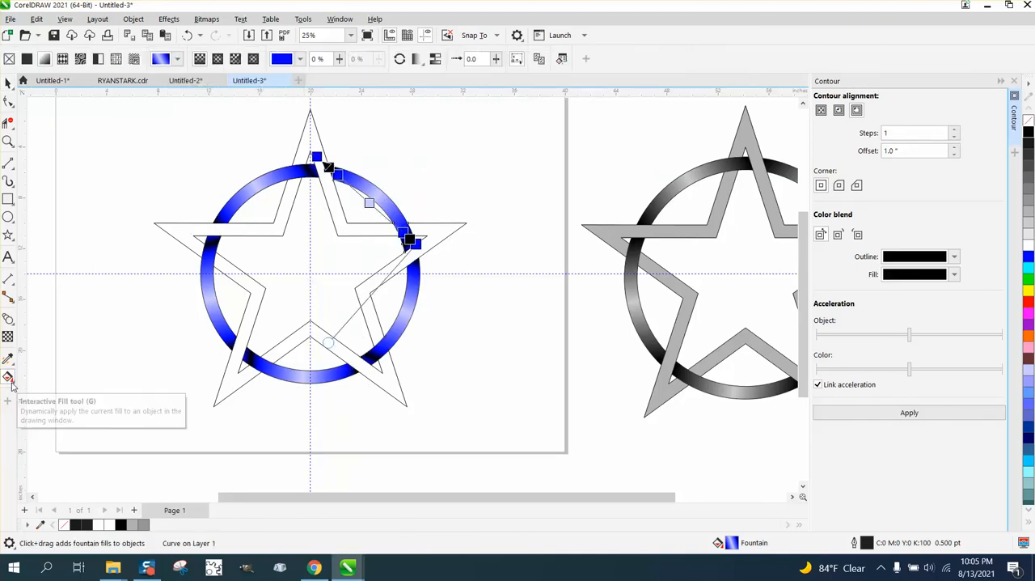
click(12, 385)
click(32, 392)
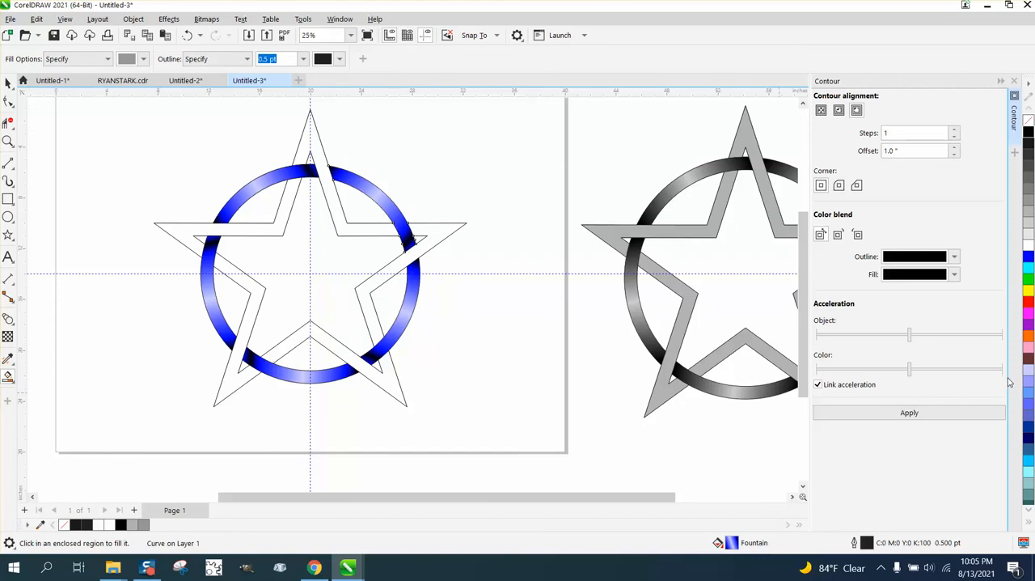
click(1029, 292)
click(186, 35)
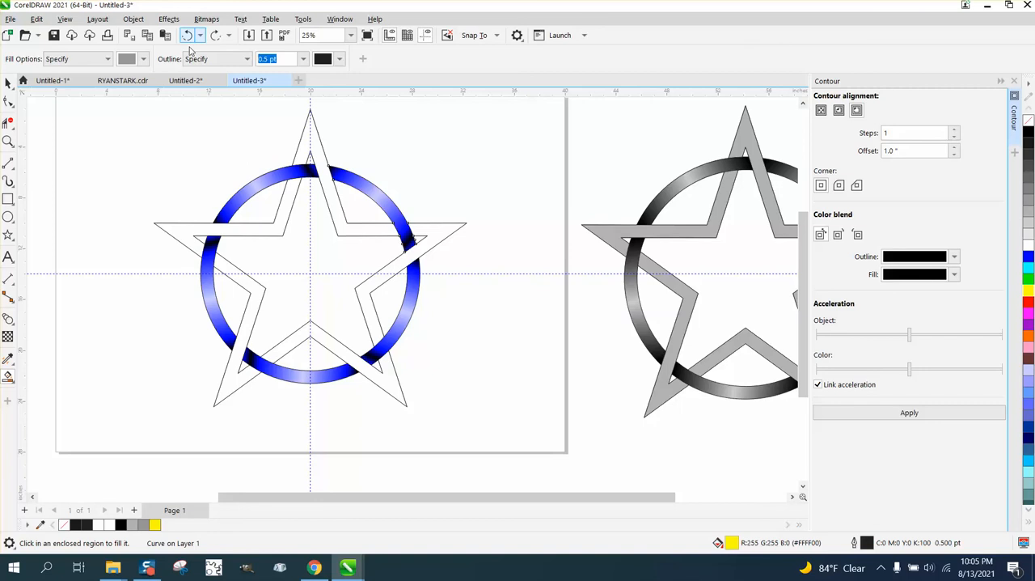
click(8, 82)
click(111, 114)
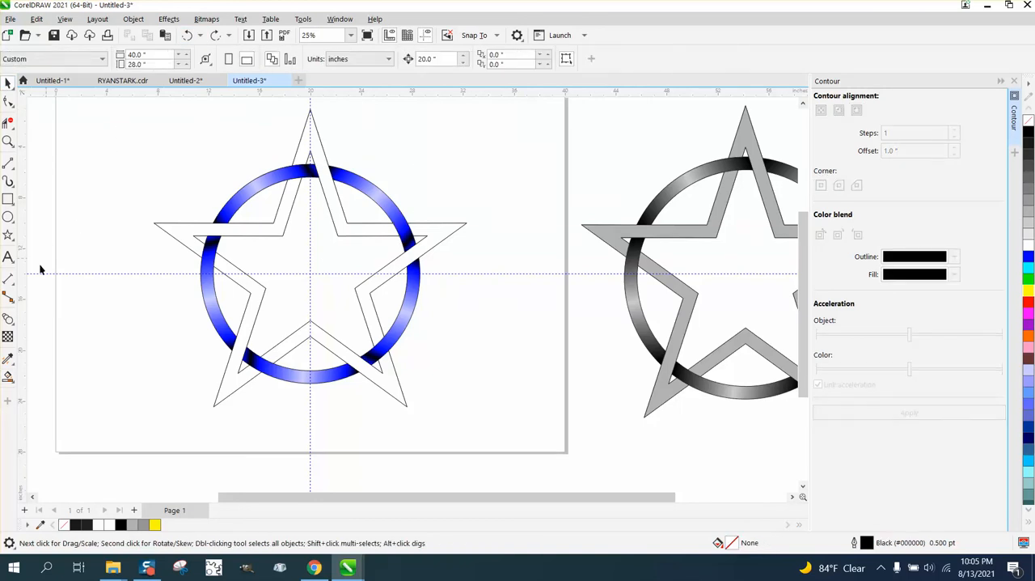
- Smart-fill all five sections of the star around the blue ring with solid yellow
click(8, 379)
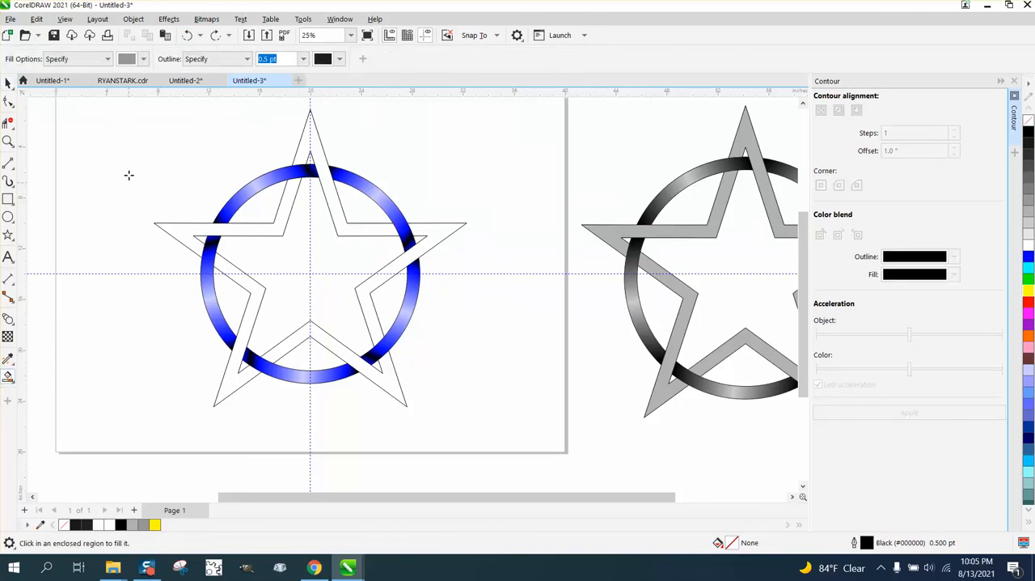
click(143, 59)
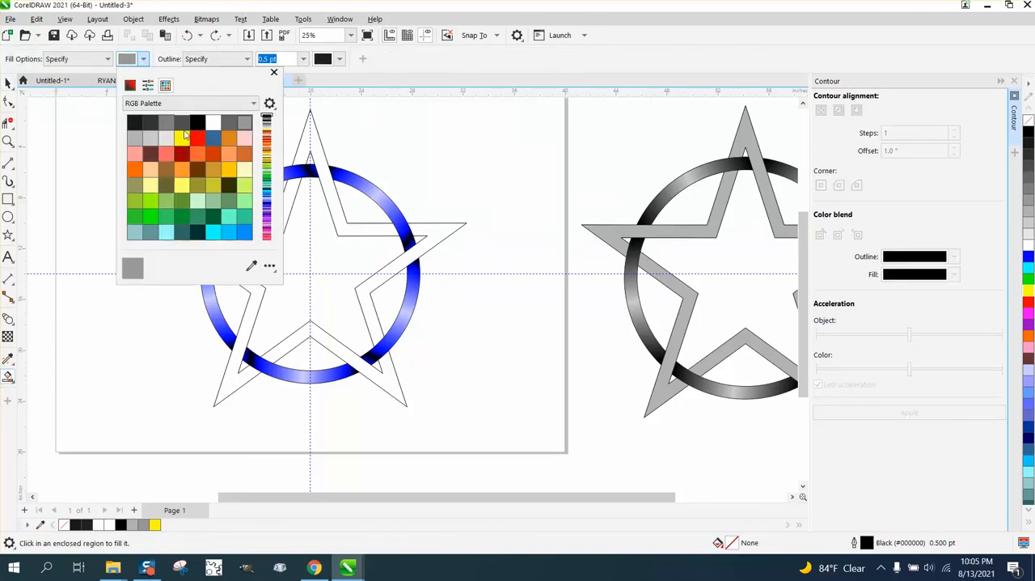
click(181, 137)
click(311, 147)
click(312, 139)
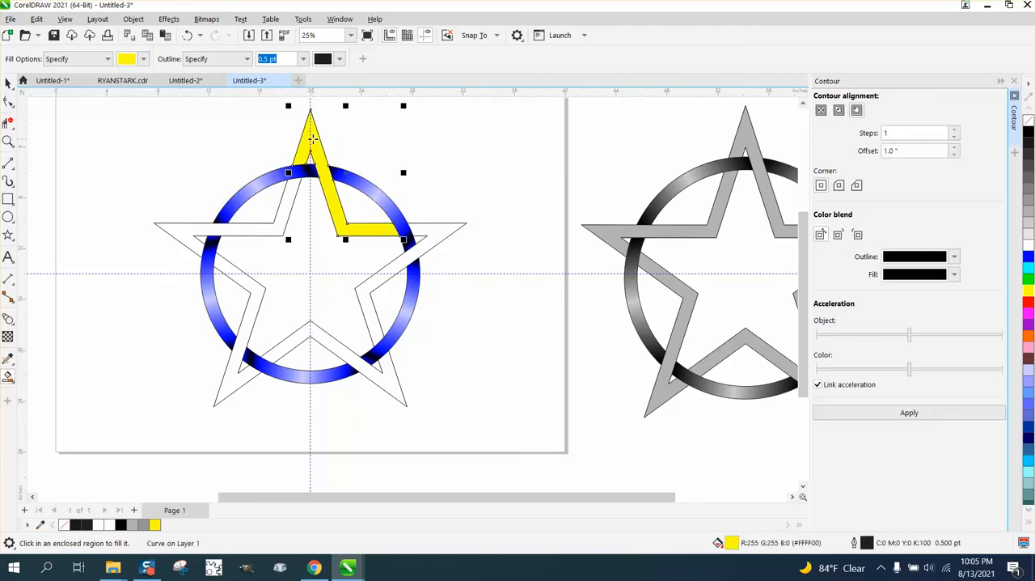
click(271, 241)
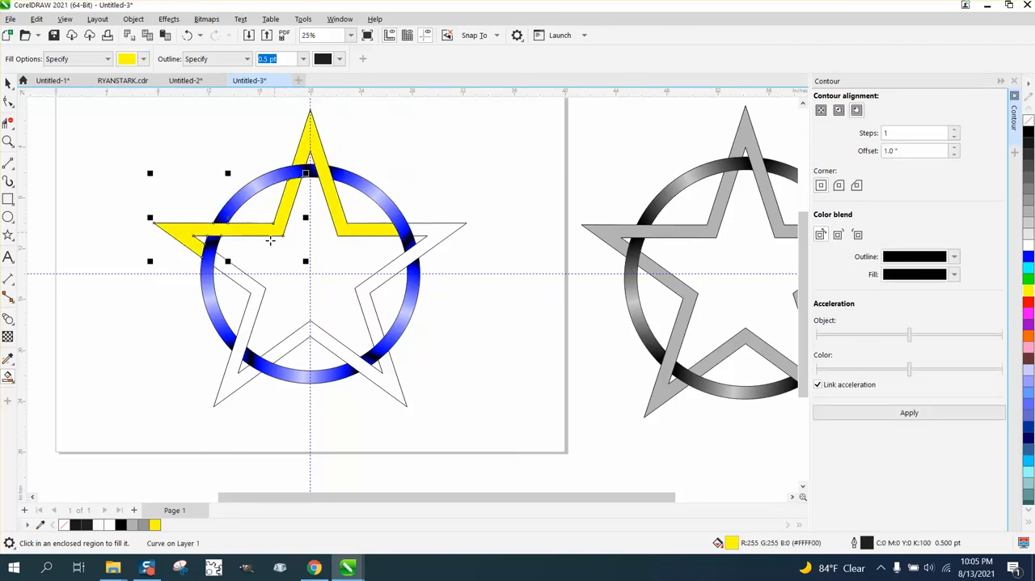
click(247, 285)
click(335, 346)
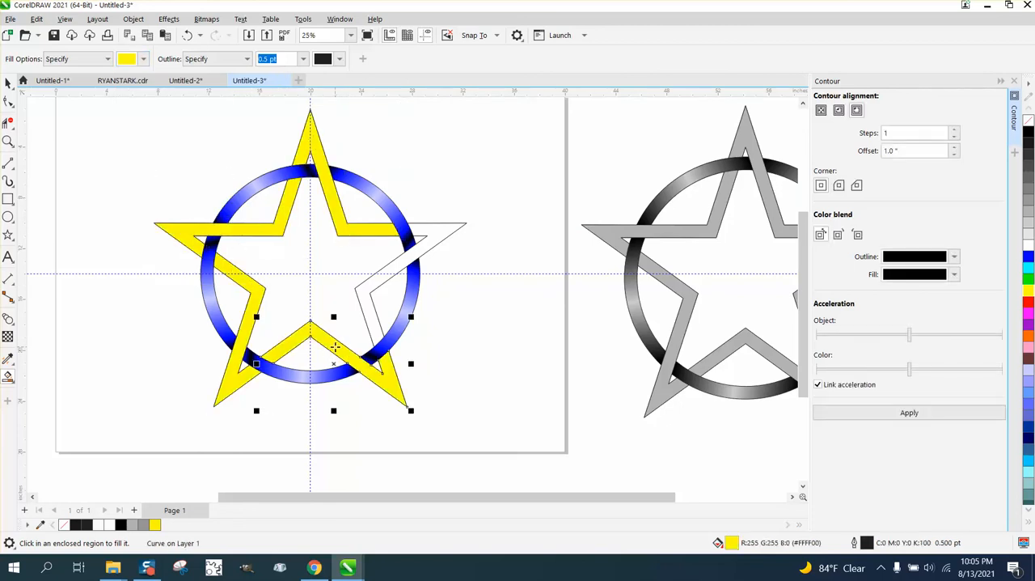
click(375, 337)
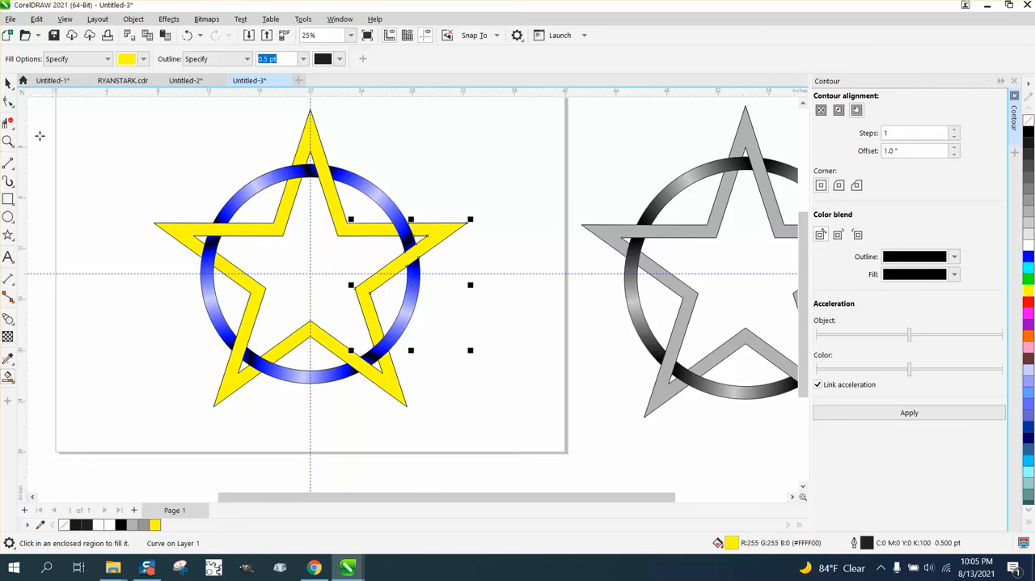
- Undo all the yellow smart fills on the star
click(8, 82)
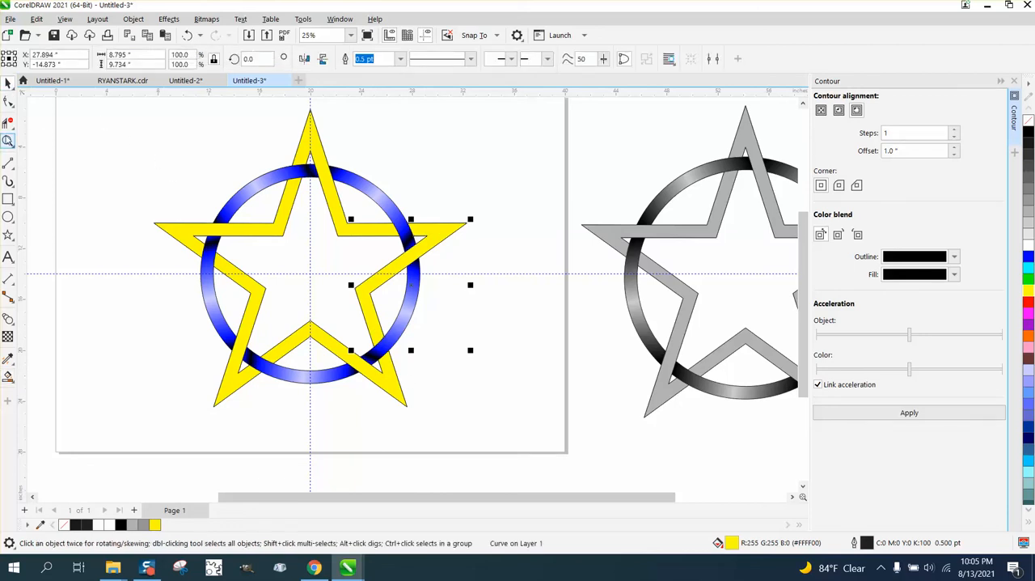
click(8, 141)
scroll(551, 441, up, 1)
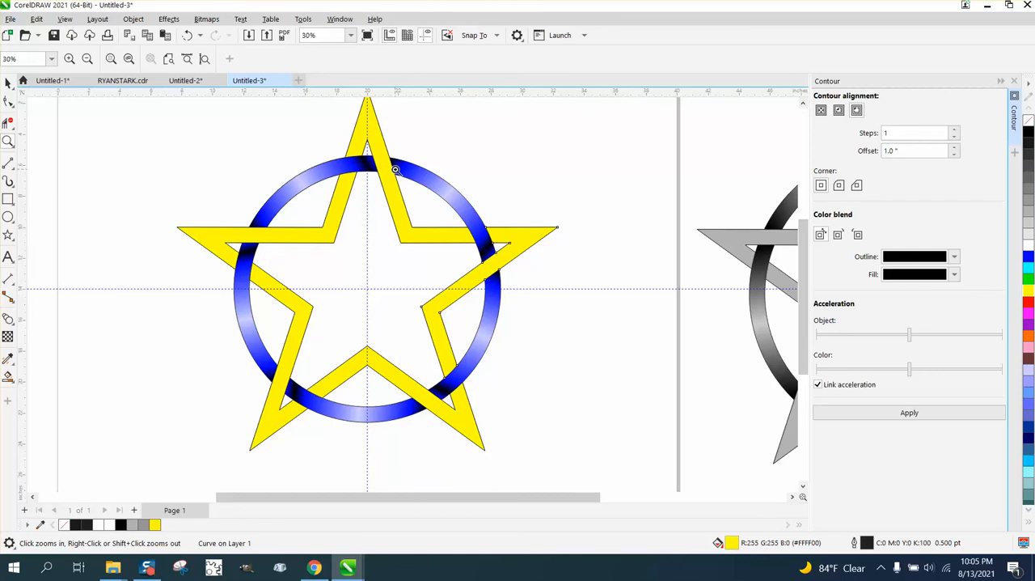
click(187, 35)
click(187, 35)
click(187, 36)
click(186, 36)
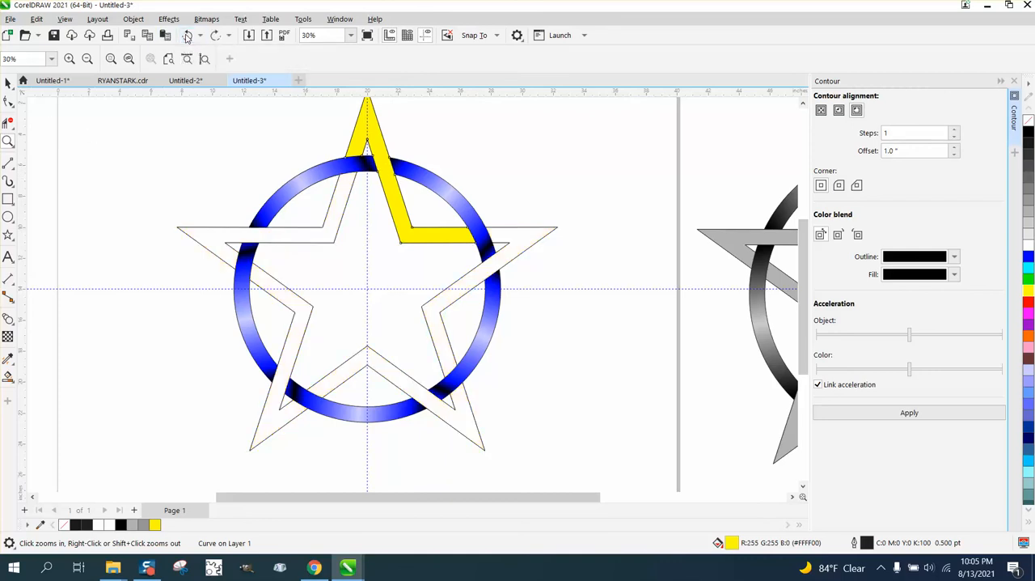
click(187, 35)
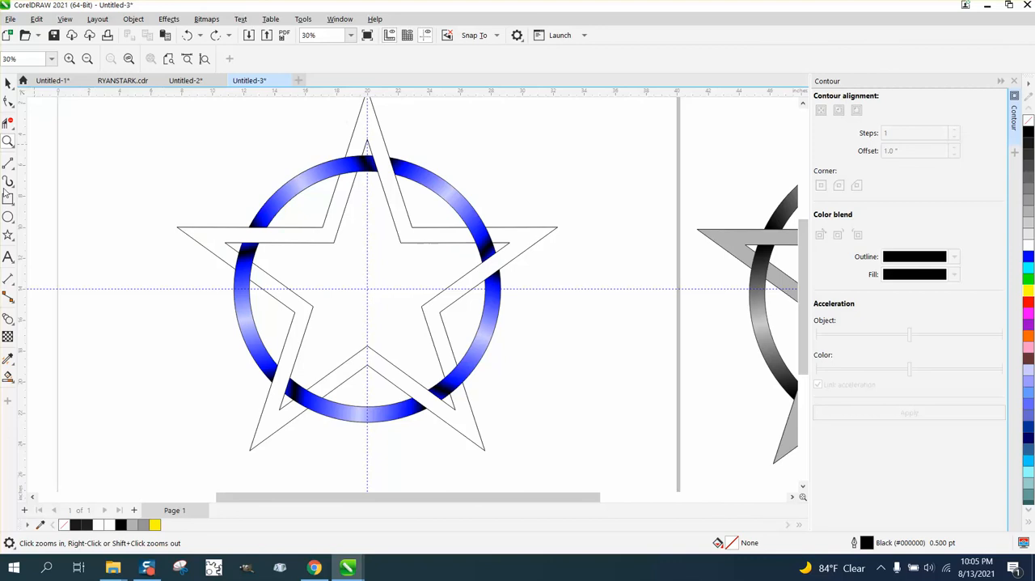
- Set the Smart Fill colour to light cyan (#99FFFF) and fill the star's top section with it
click(8, 376)
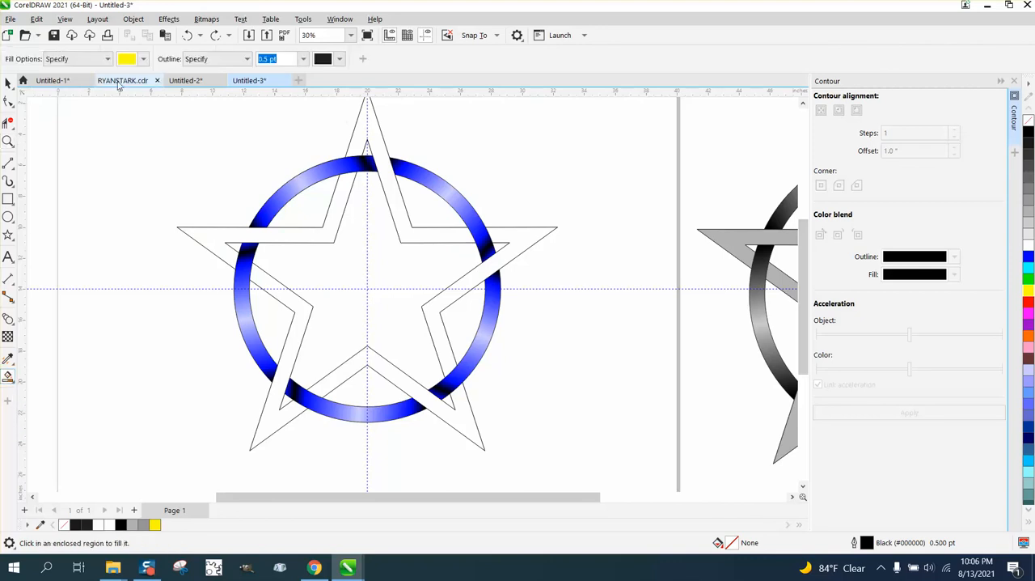
click(142, 59)
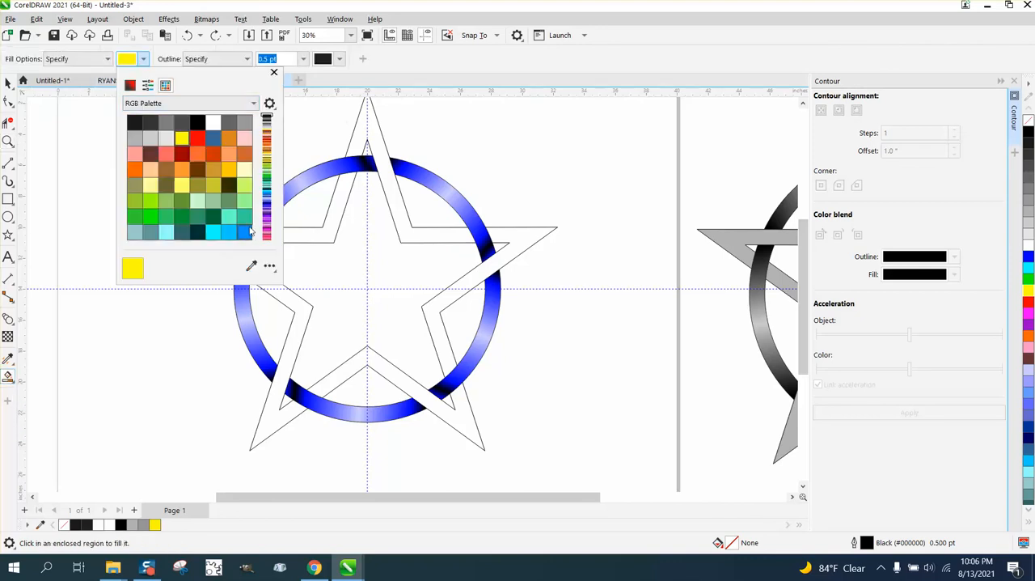
click(167, 232)
click(366, 139)
click(359, 133)
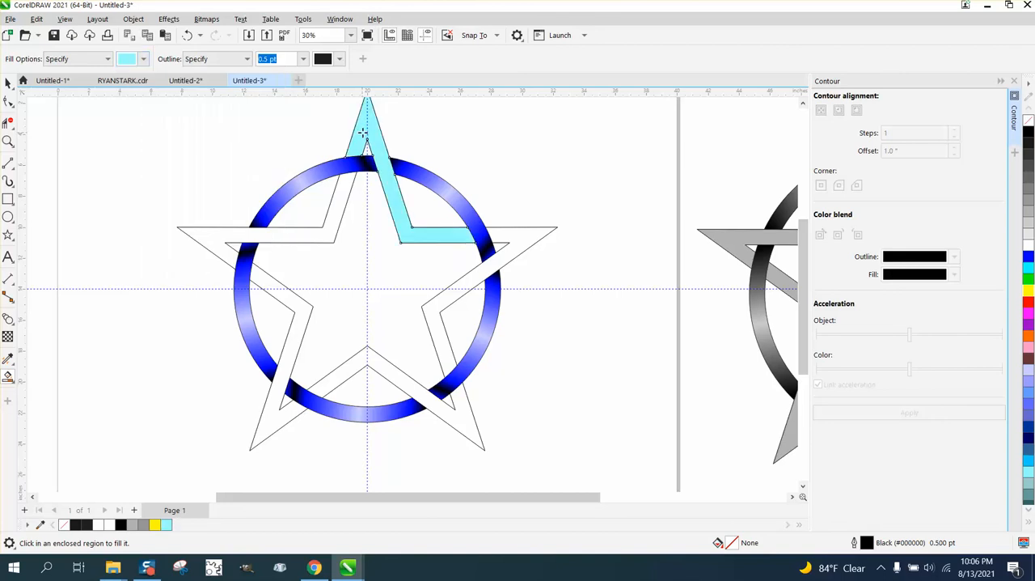
- Smart-fill the remaining four star sections with the same light cyan and deselect everything
click(504, 233)
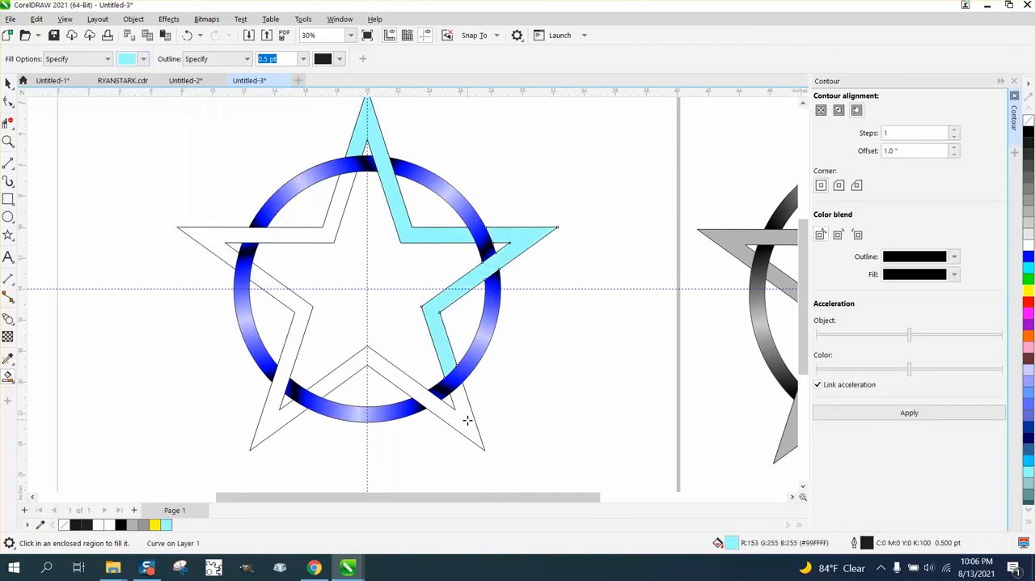
click(468, 420)
click(282, 421)
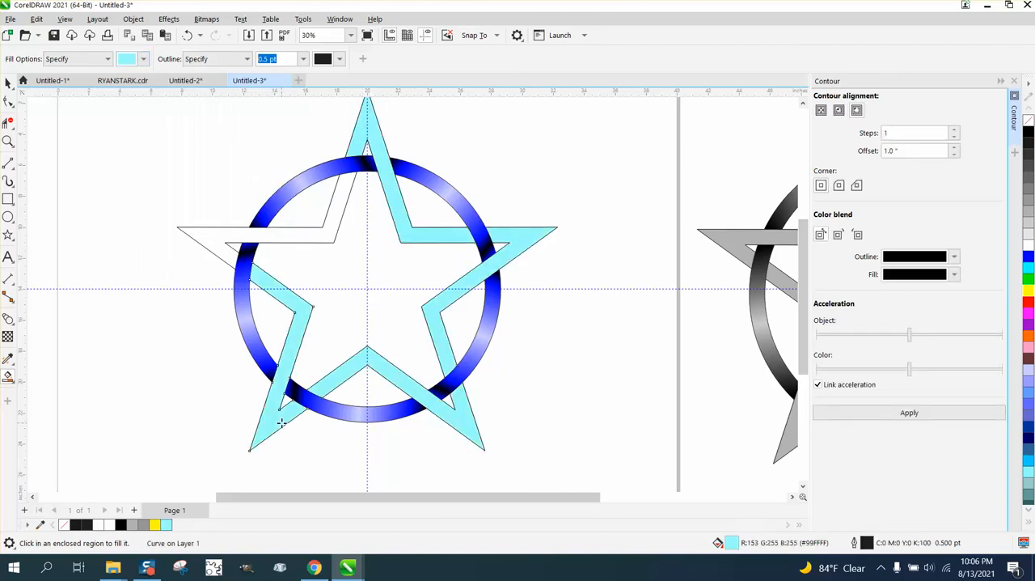
click(282, 236)
key(space)
scroll(412, 327, down, 1)
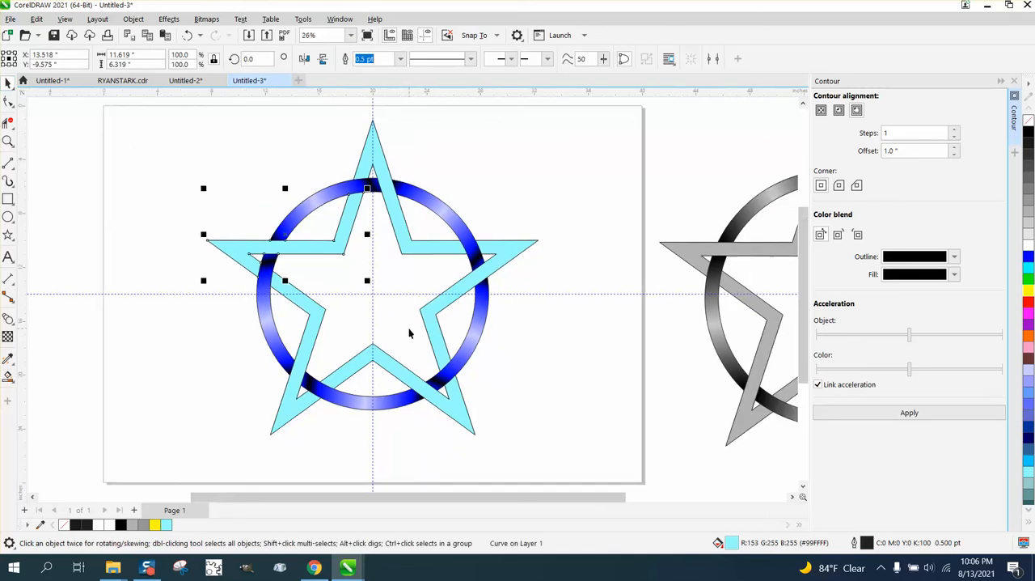
click(577, 245)
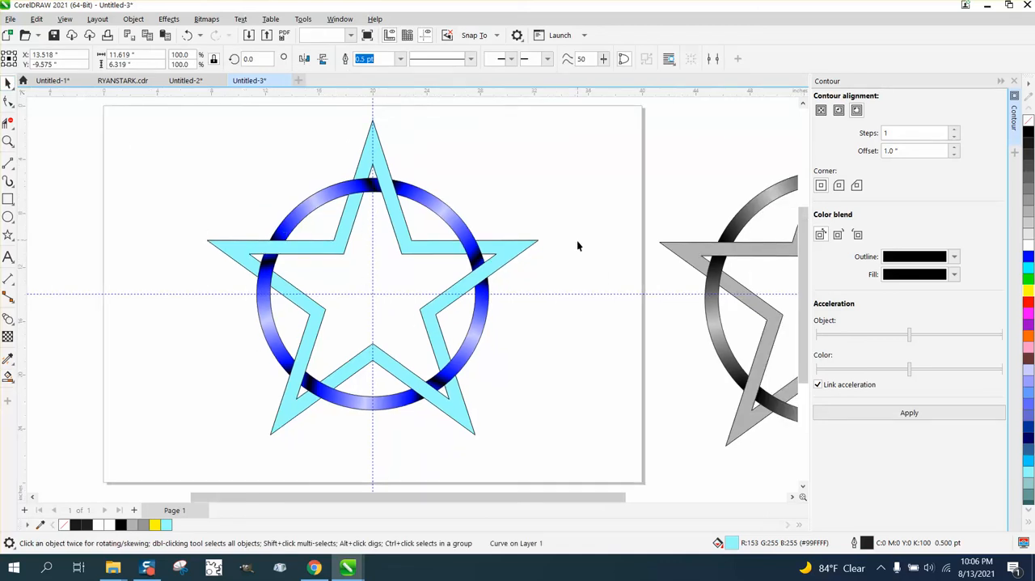